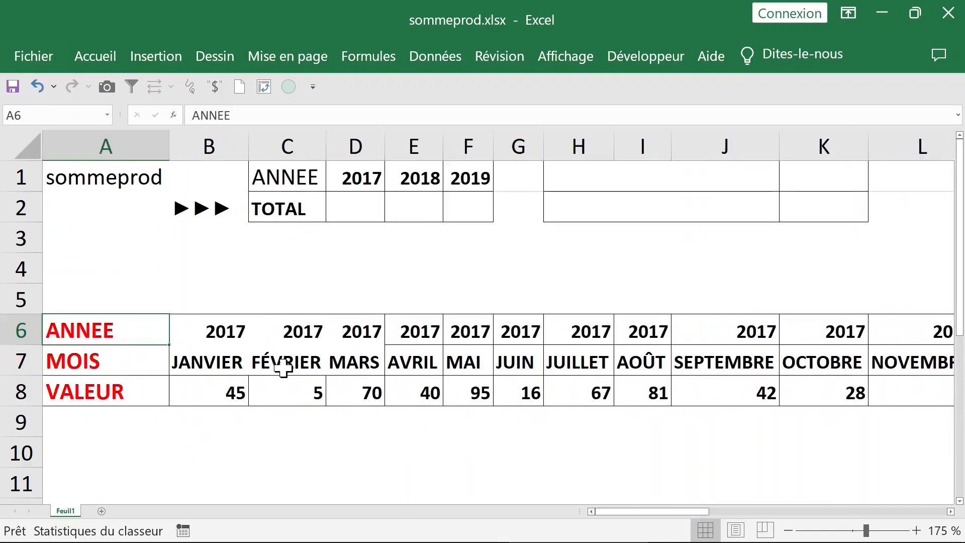
Examine the year headings and empty total row above, and the ANNEE, MOIS and VALEUR rows of the data table
left_click(234, 386)
left_click(348, 201)
left_click(372, 180)
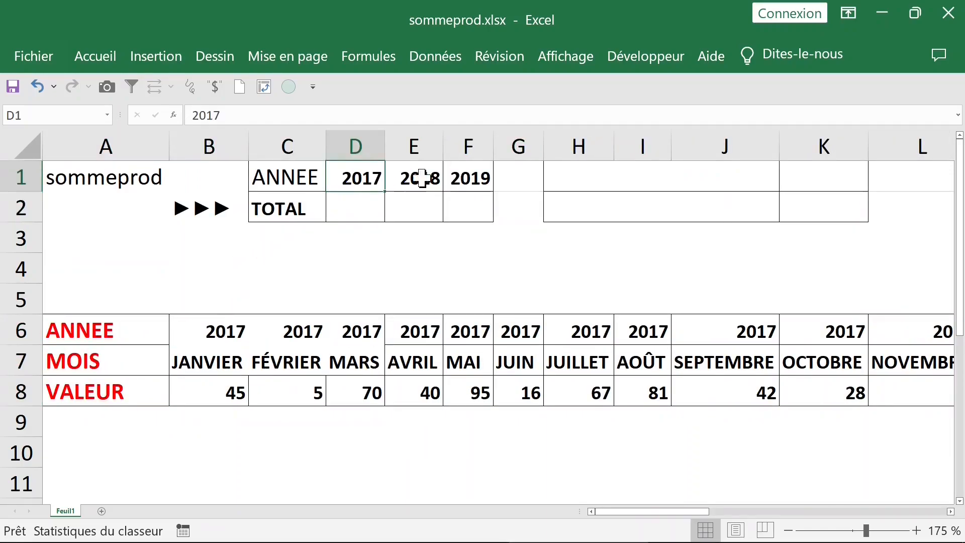
left_click(417, 179)
left_click(470, 178)
left_click(377, 211)
left_click_drag(134, 330, 132, 387)
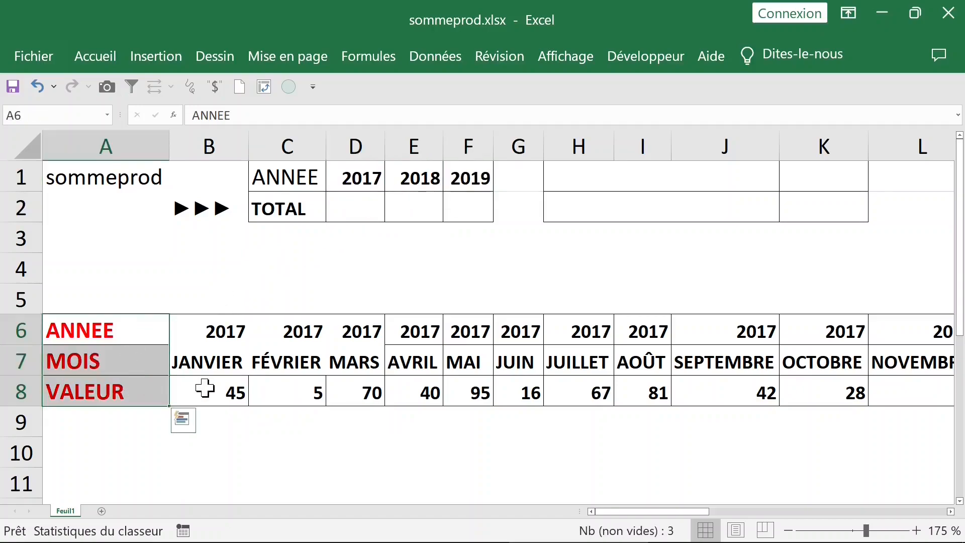
left_click(200, 390)
Start a SOMMEPROD formula in D2 whose condition compares the absolute year range $B$6:$AK$6 with the year in D1
left_click(347, 204)
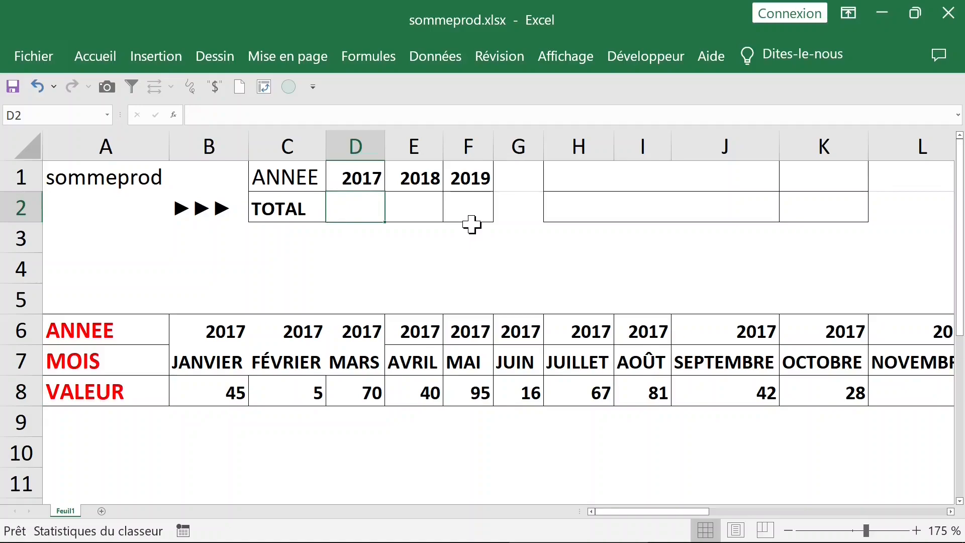
type("=sommeprod")
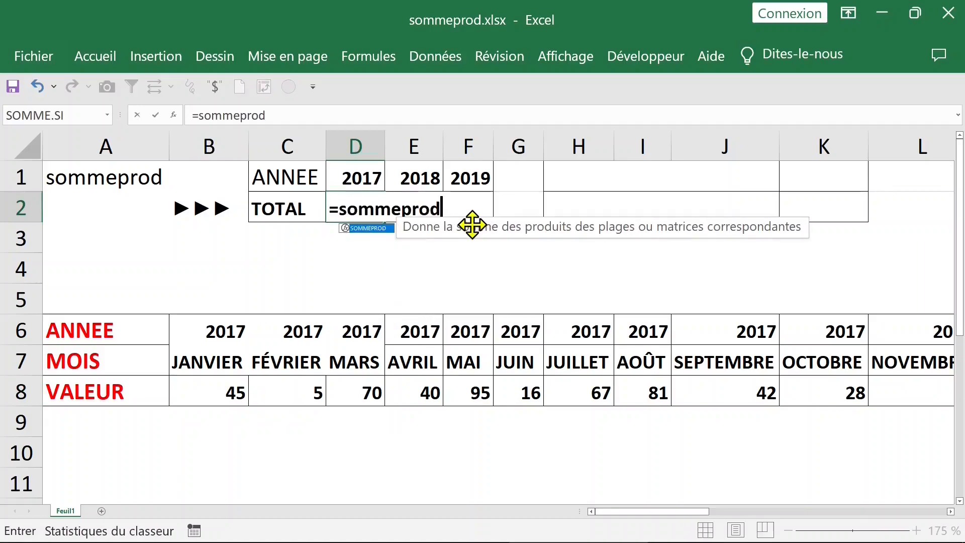
key("Tab")
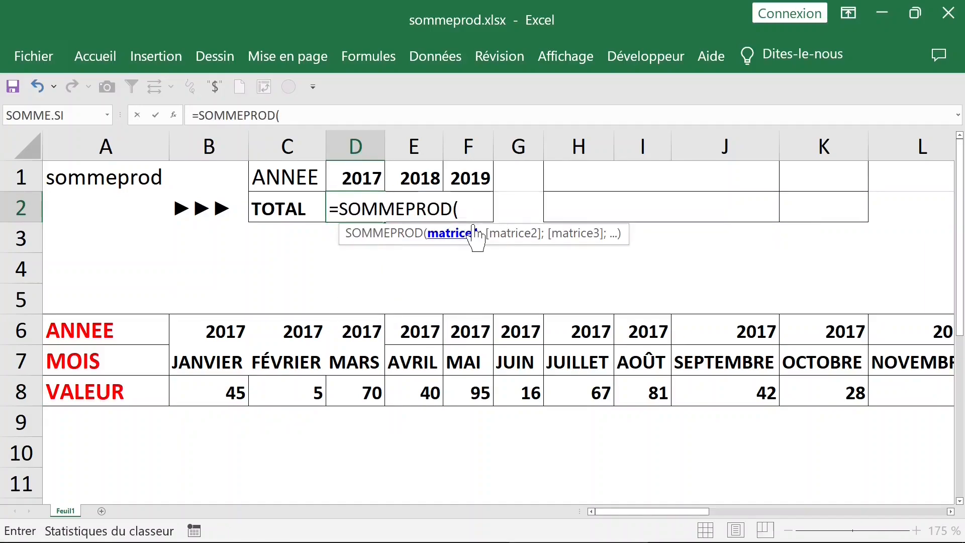
left_click(219, 333)
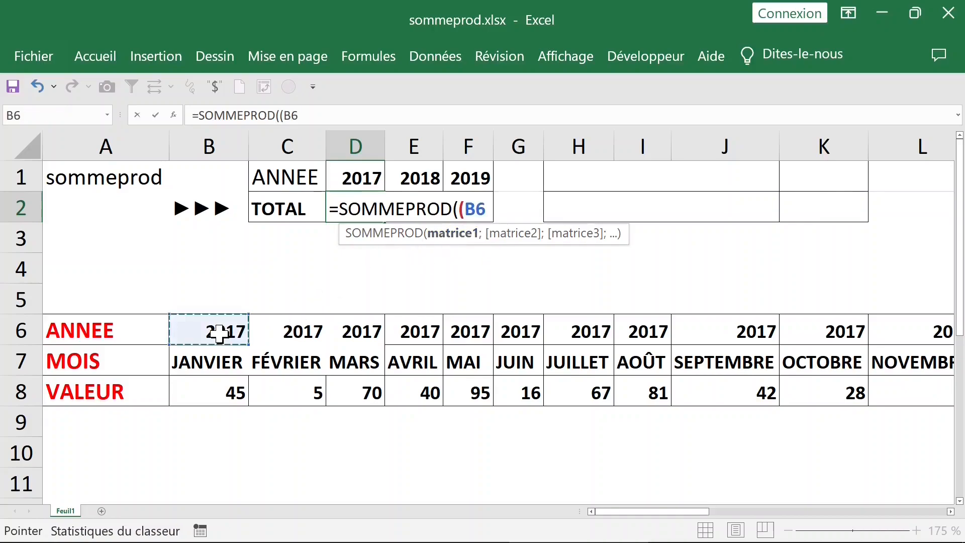
key("ctrl+shift+Right")
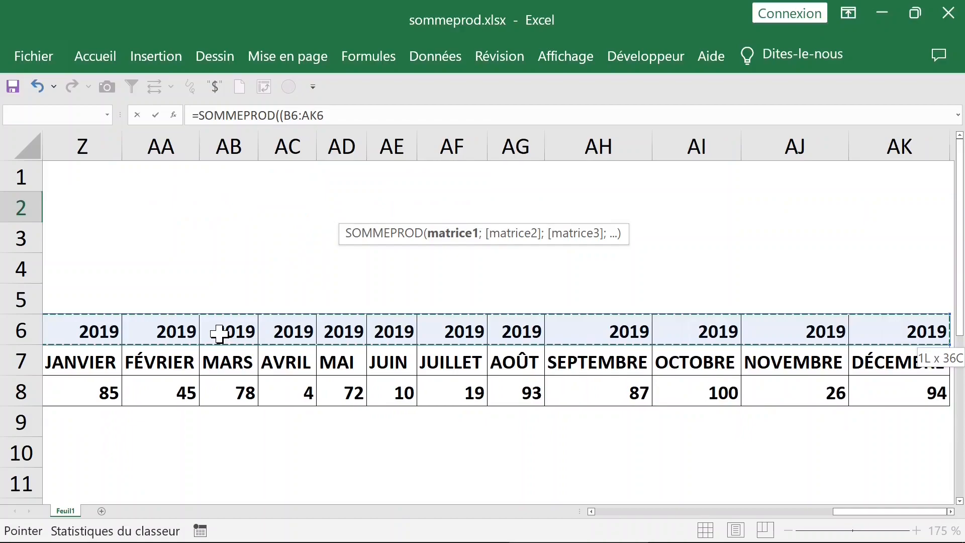
key("ctrl+BackSpace")
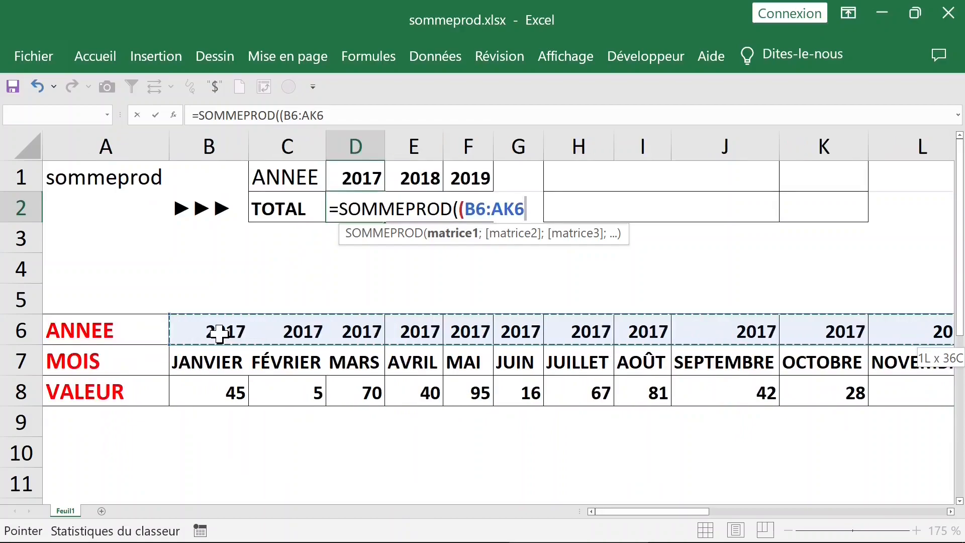
key("F4")
type("=")
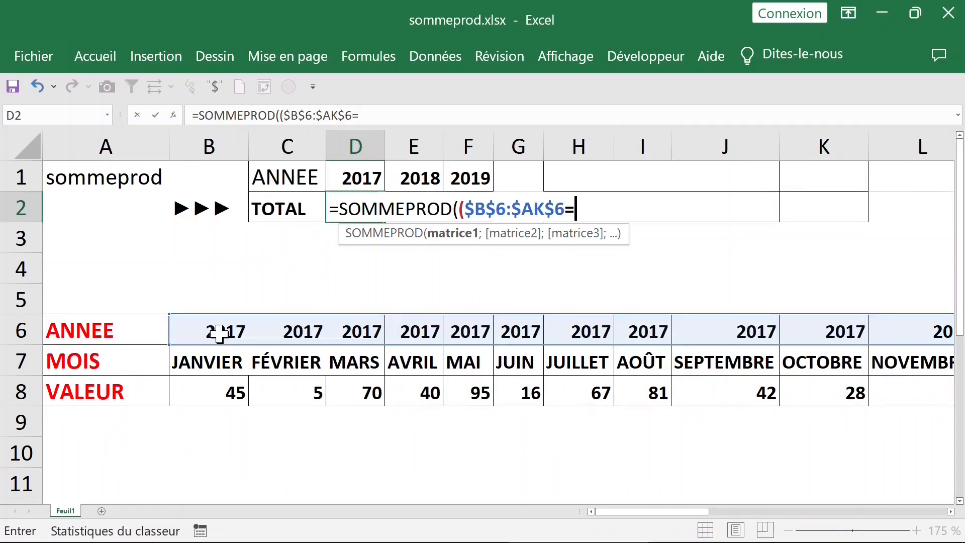
left_click(358, 181)
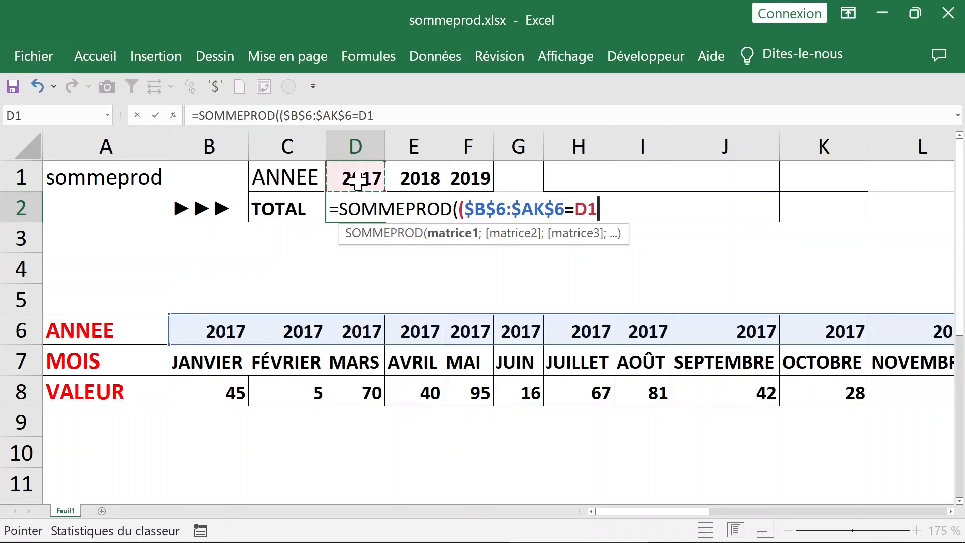
Multiply the year condition by the VALEUR range B8:$AK$8 and enter the completed SOMMEPROD formula in D2
type(")*")
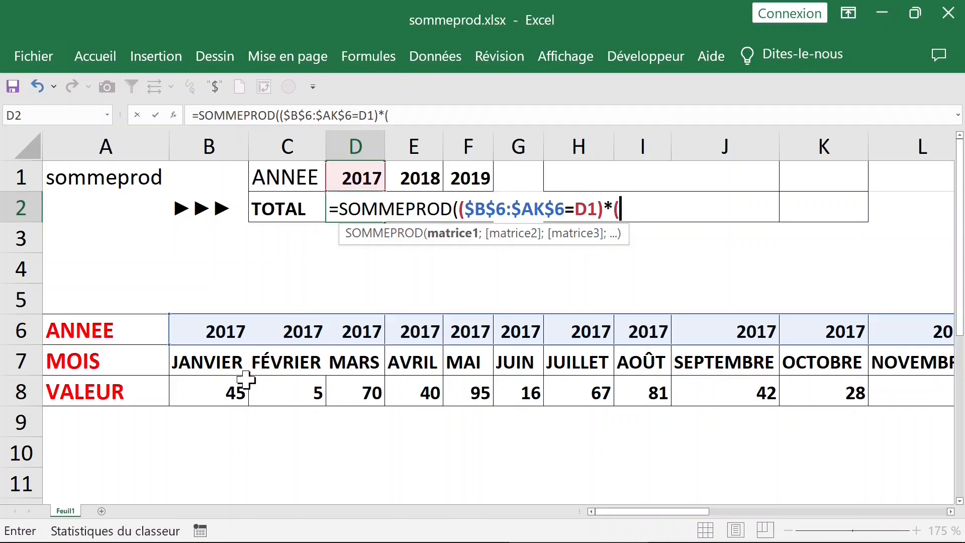
left_click(219, 392)
key("ctrl+shift+Right")
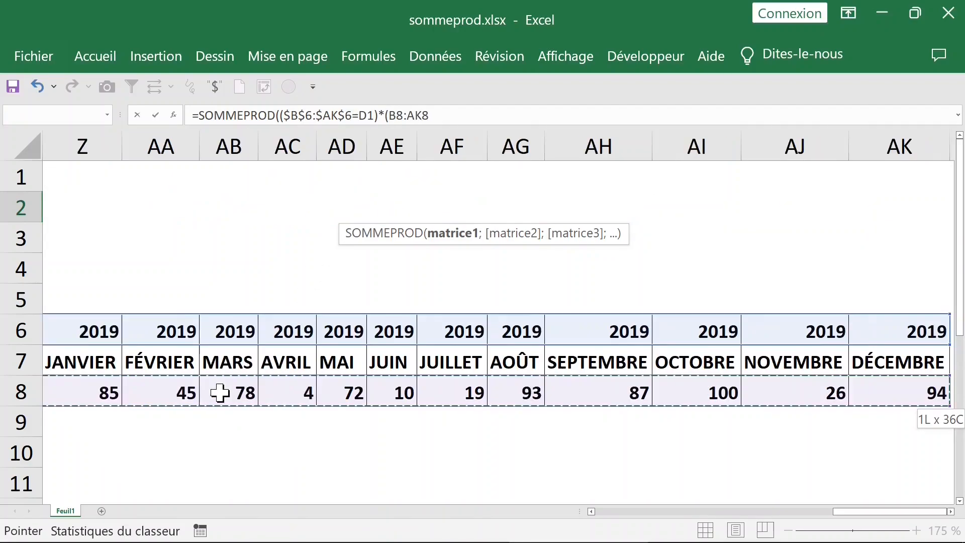
key("ctrl+BackSpace")
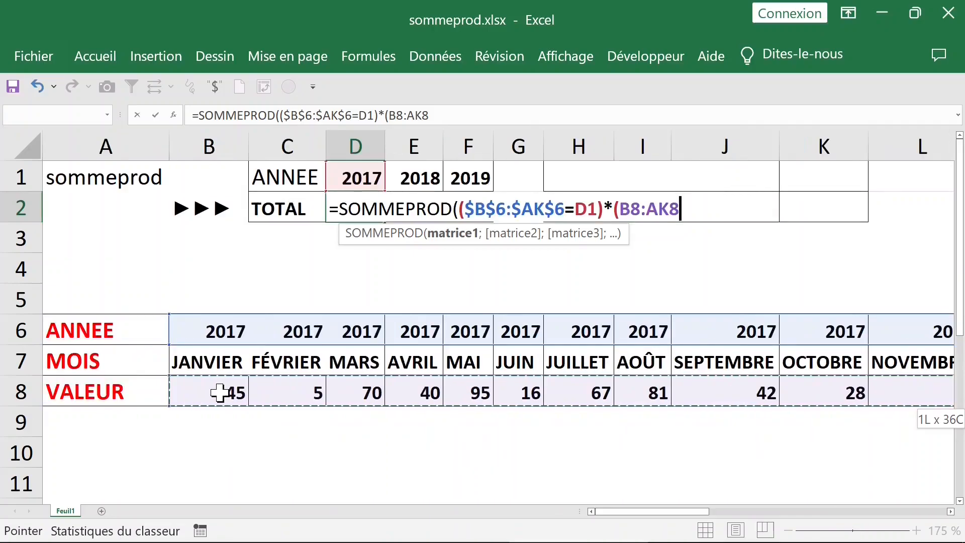
type(")")
key("F4")
type(")")
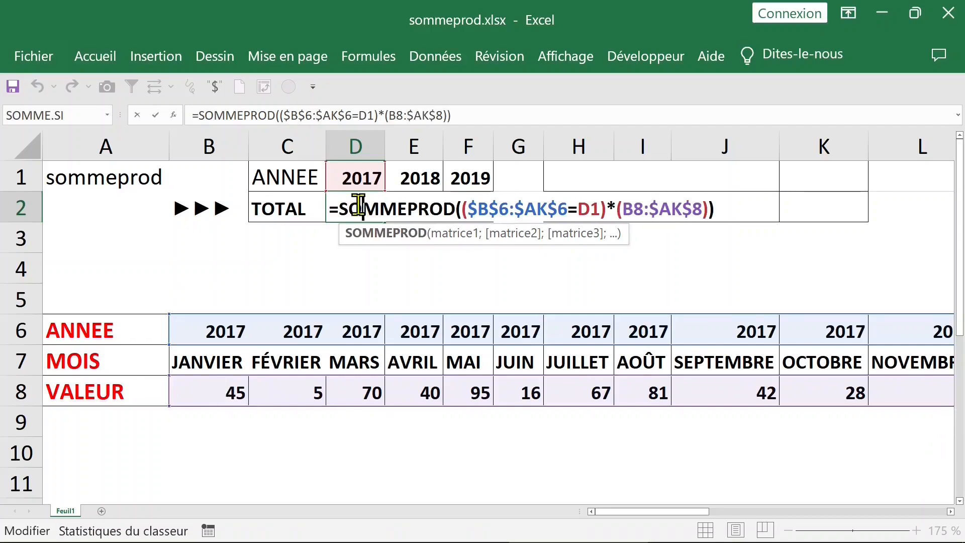
key("ctrl+Return")
Try to fill the D2 formula across the 2018 and 2019 totals, and clear E2:F2 again after inspecting the formula
left_click_drag(385, 225, 478, 228)
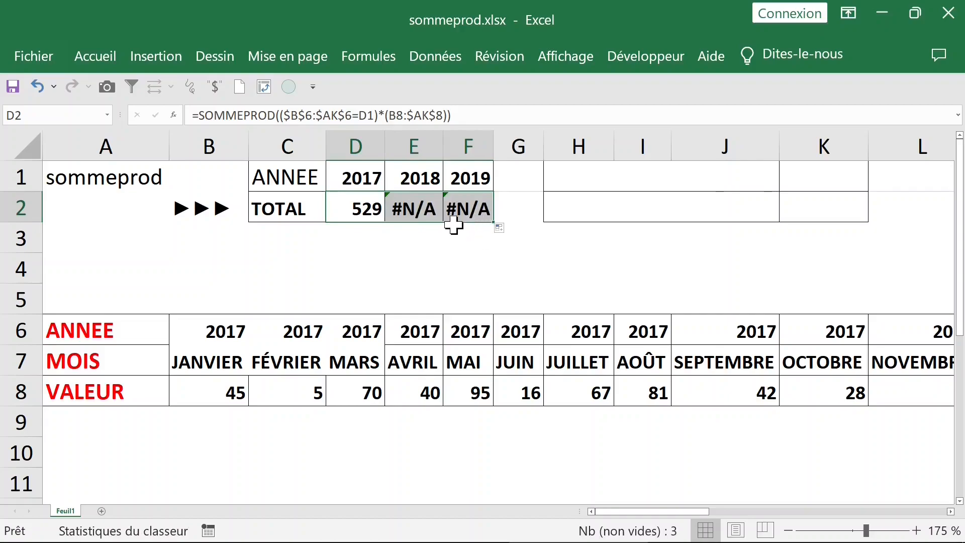
left_click(411, 208)
double_click(411, 208)
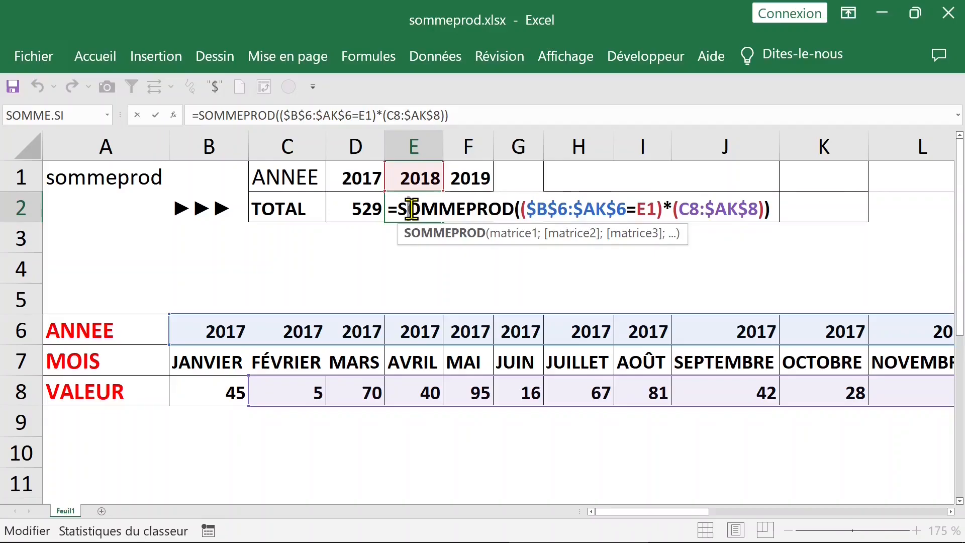
key("Escape")
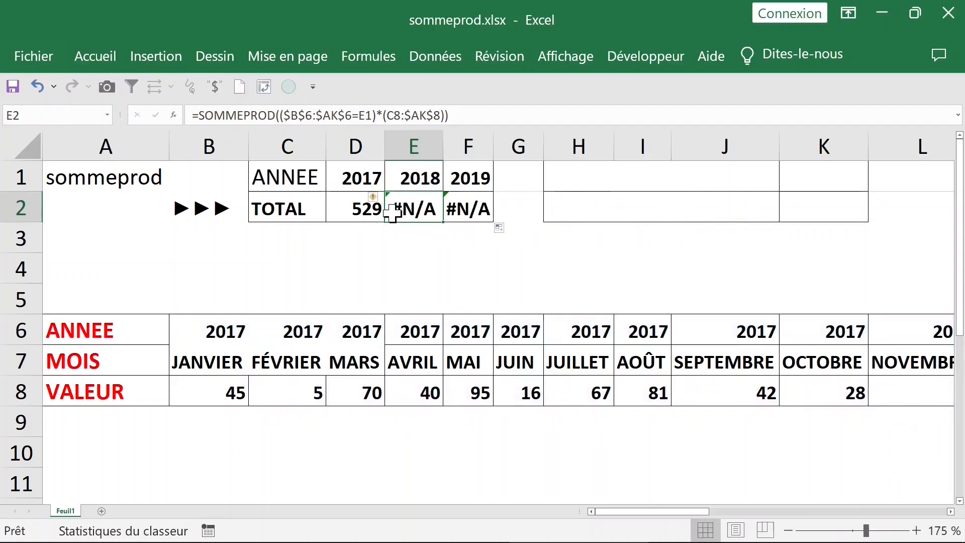
left_click_drag(402, 208, 469, 210)
Correct the formula in D2 by making the values range fully absolute as $B$8:$AK$8
double_click(362, 208)
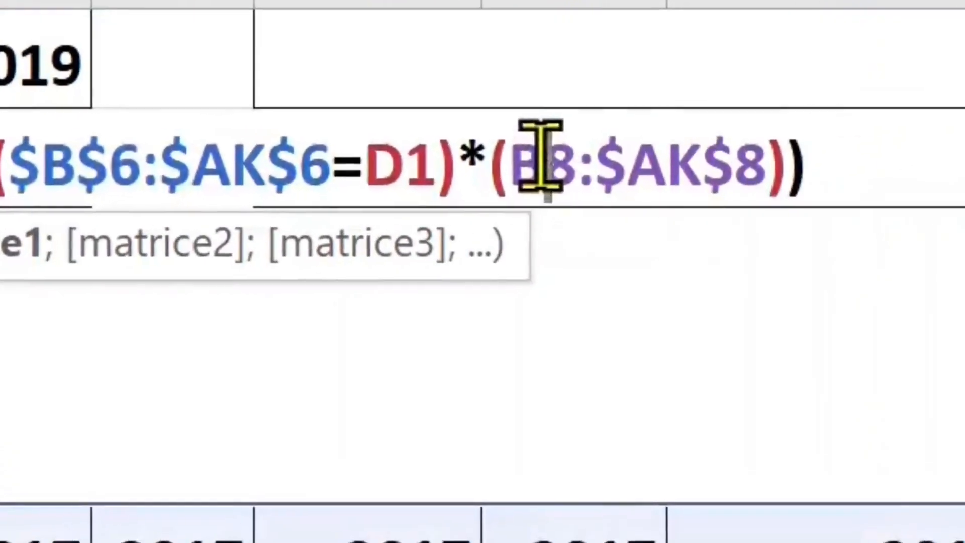
left_click(541, 166)
key("F4")
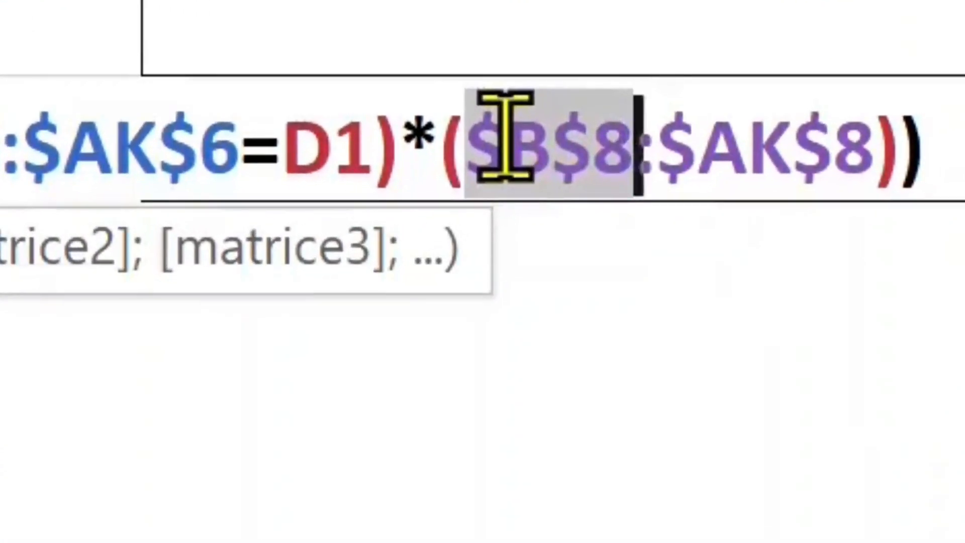
key("Return")
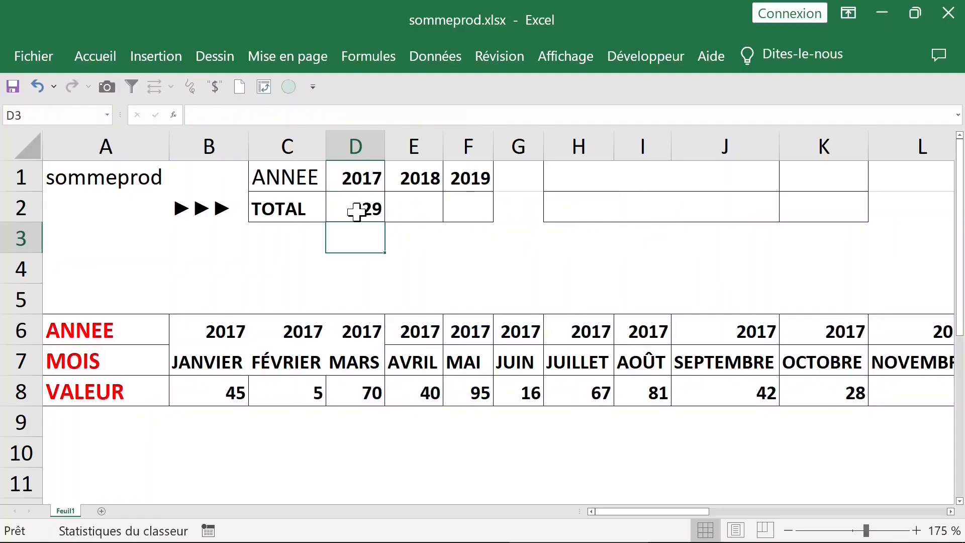
Fill the corrected SOMMEPROD formula from D2 across to F2 for 2018 and 2019
left_click(356, 211)
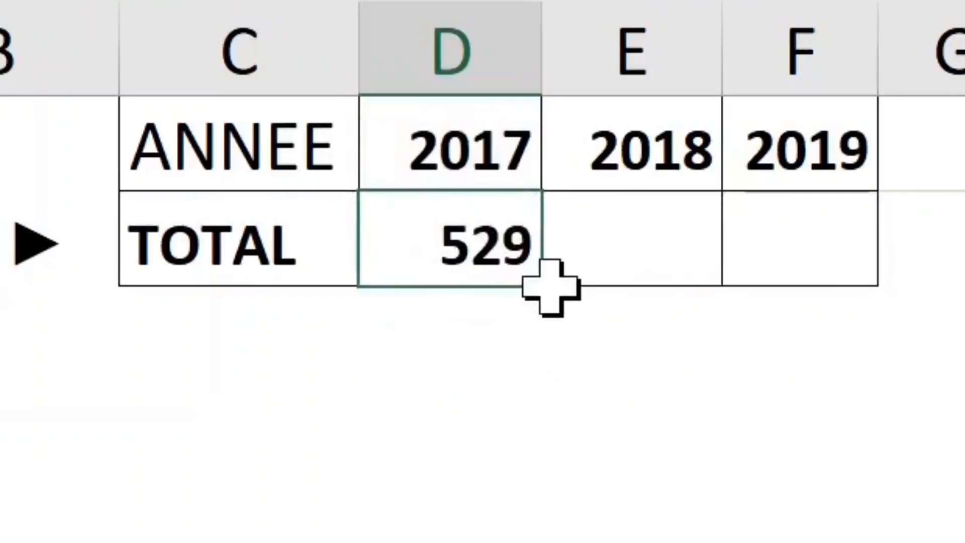
left_click_drag(387, 223, 476, 224)
left_click_drag(827, 293, 835, 291)
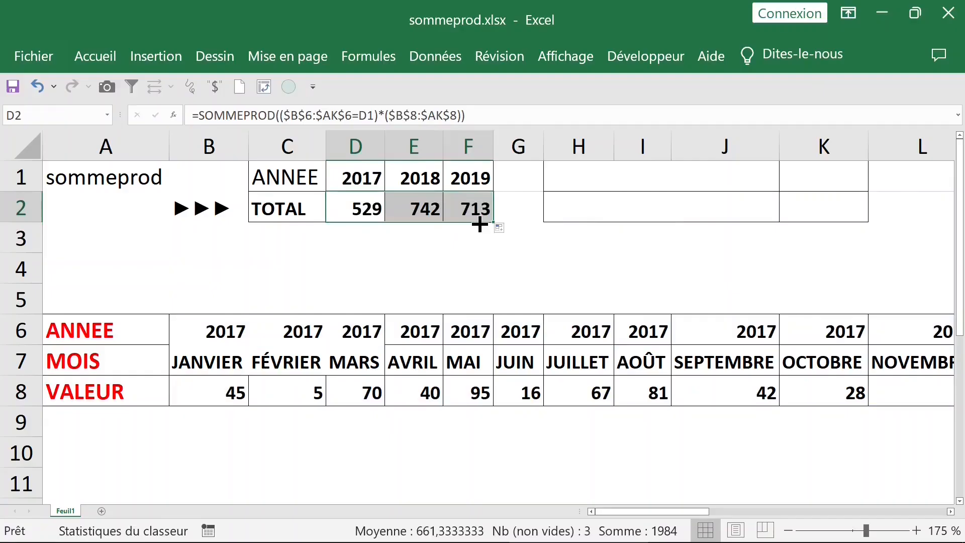
Show the formula of D2 as text in D3 with the FORMULETEXTE function
left_click(368, 239)
type("=formu")
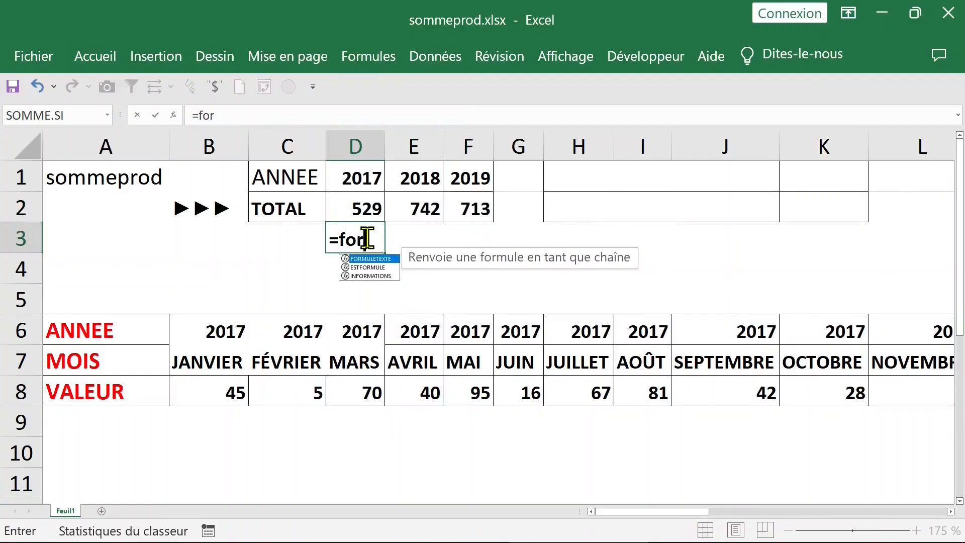
double_click(381, 262)
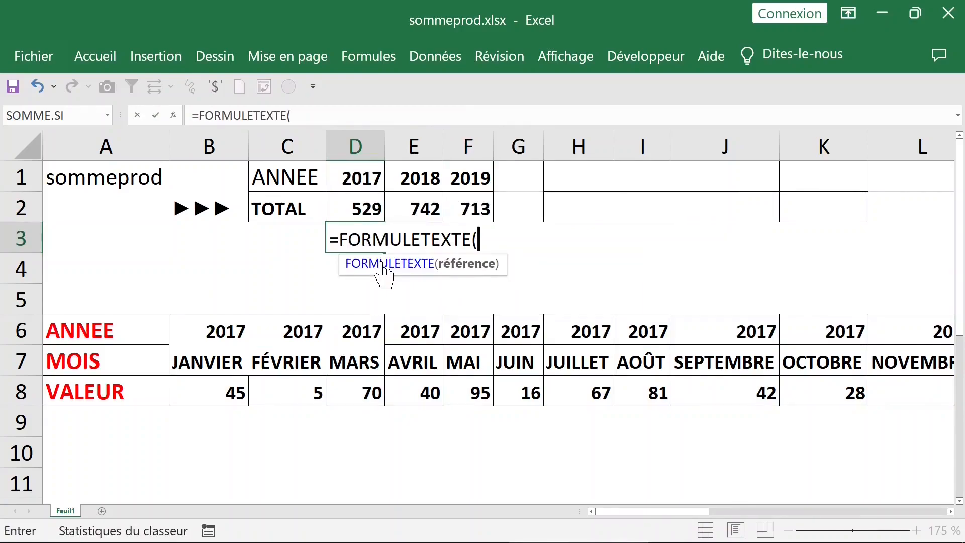
left_click(366, 206)
key("Return")
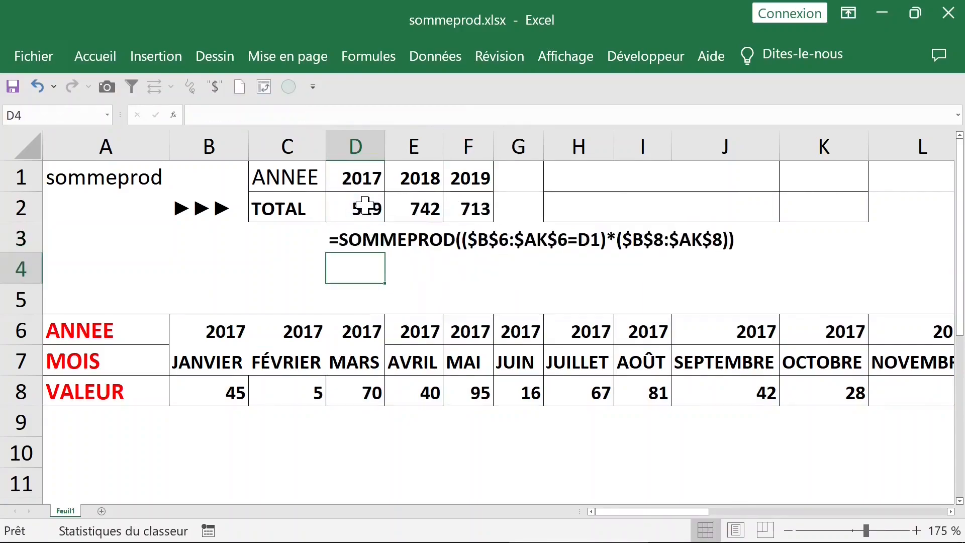
Move the formula text from D3 to A3, and shade D2 and the formula text area A3:F3 light orange
left_click(370, 211)
left_click(363, 235, "ctrl")
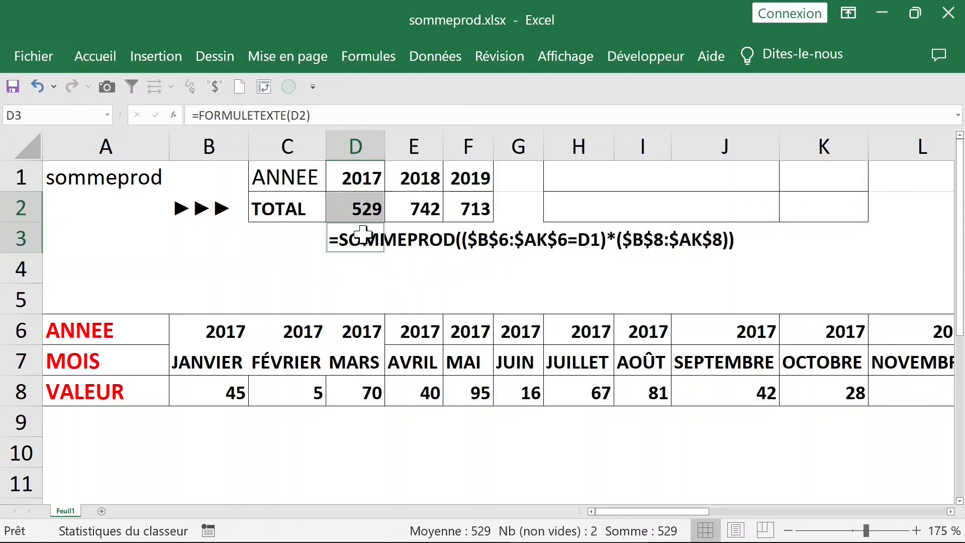
left_click(350, 239)
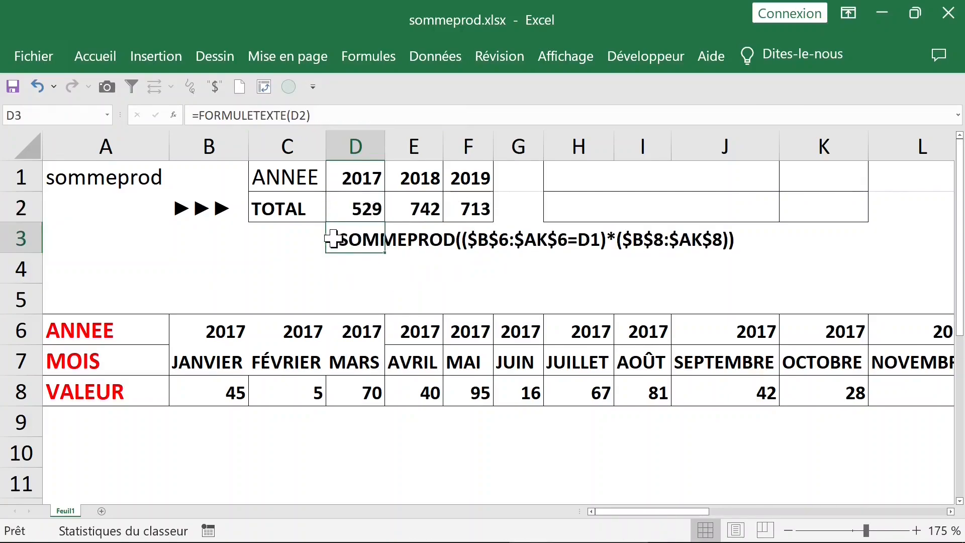
left_click_drag(328, 240, 136, 236)
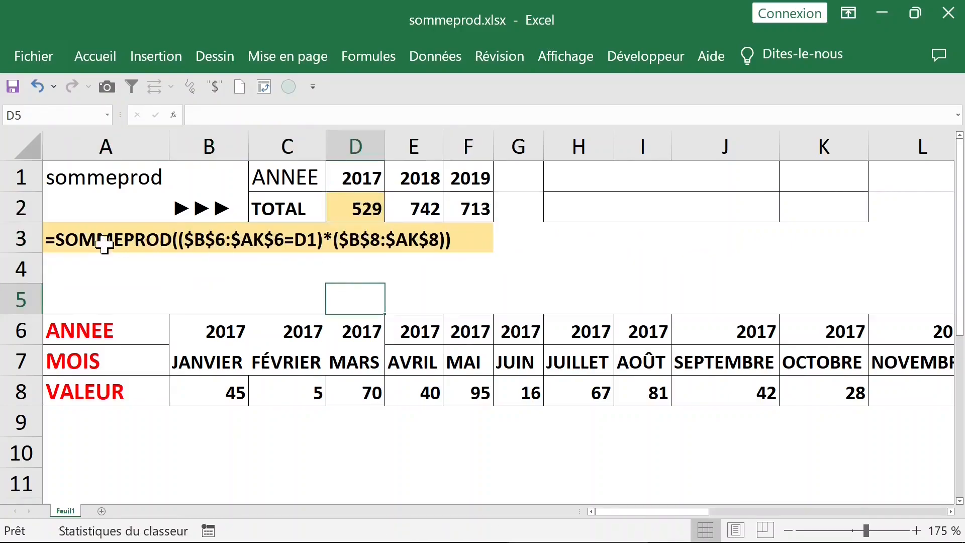
Inspect the formula in D2 together with its highlighted source ranges, without editing it
left_click(363, 206)
double_click(367, 206)
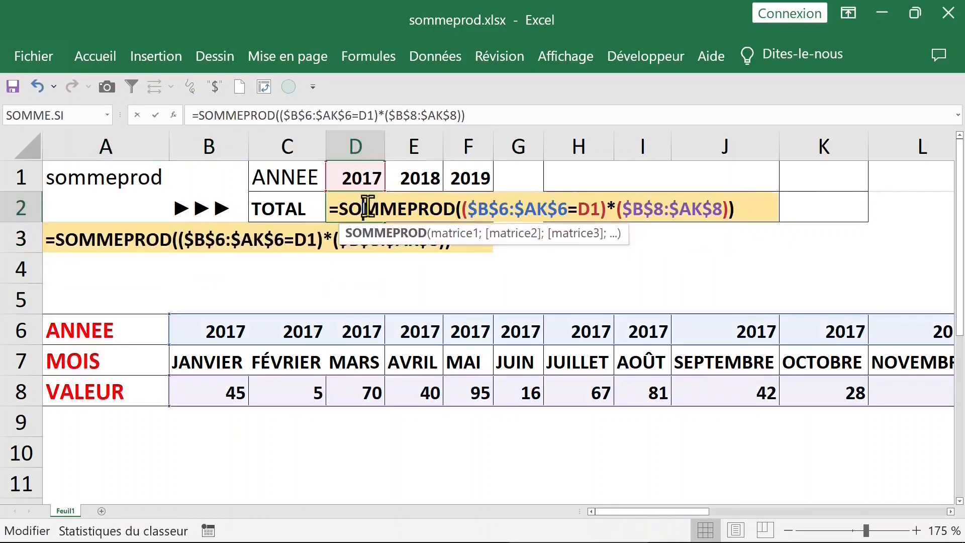
key("Escape")
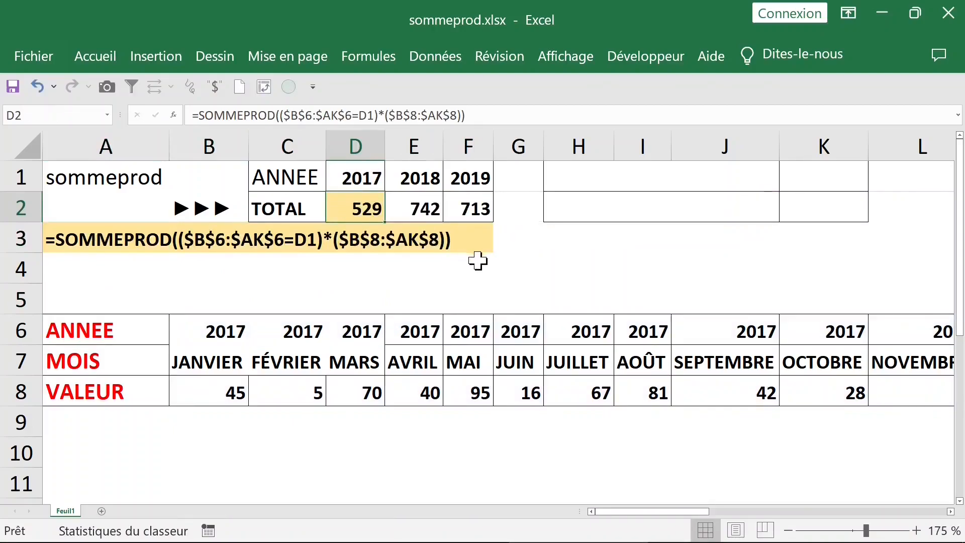
left_click(437, 219)
left_click(540, 236)
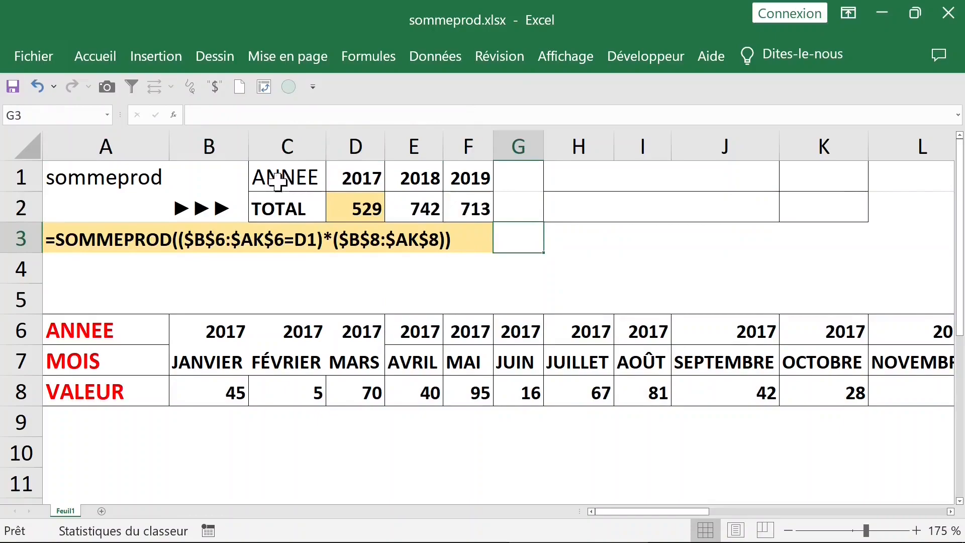
Add data validation to K1, the cell for MOIS in example 2, allowing only a list of values
left_click(573, 176)
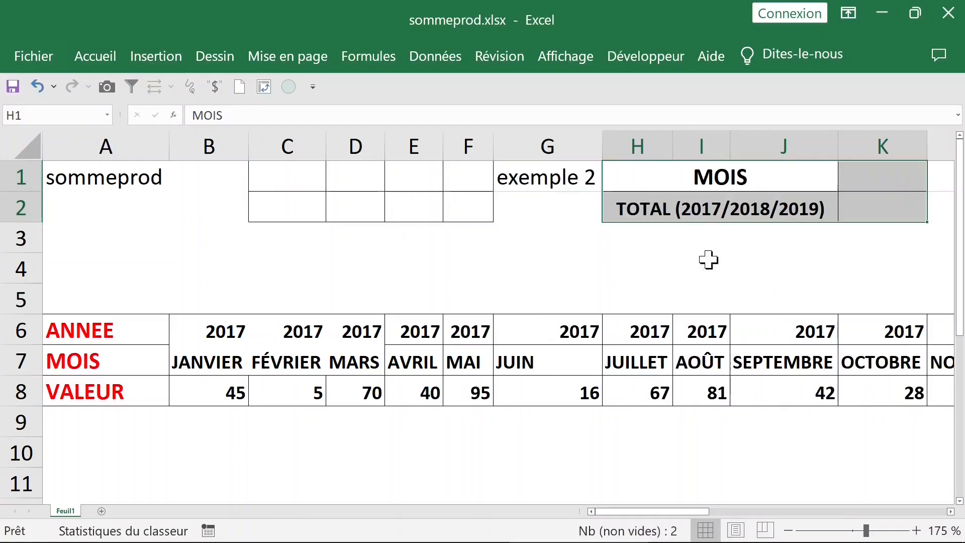
left_click(706, 244)
left_click(856, 178)
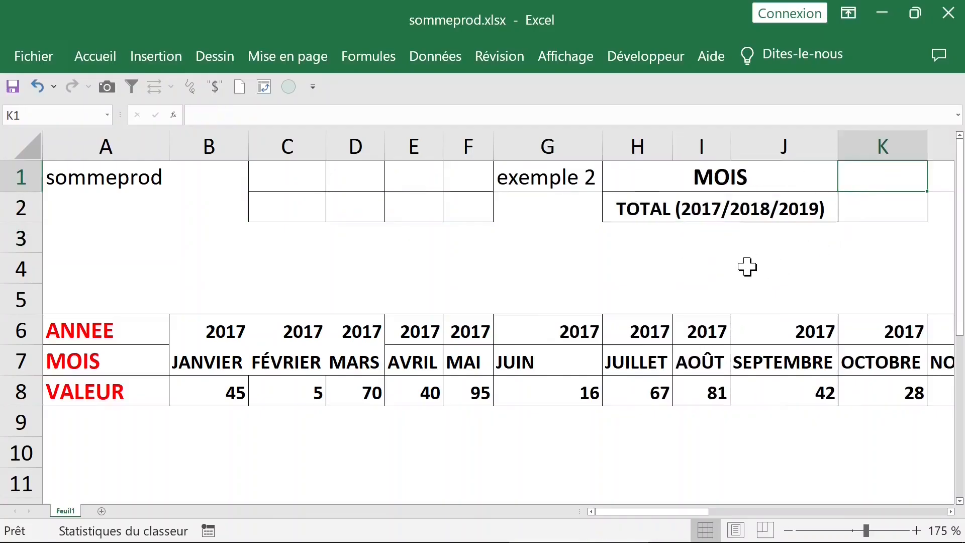
key("Right")
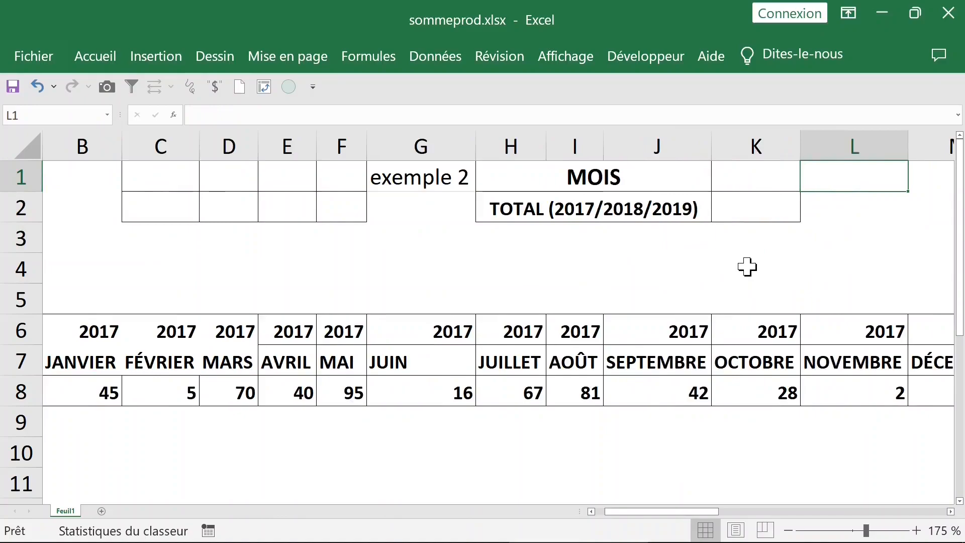
left_click(754, 173)
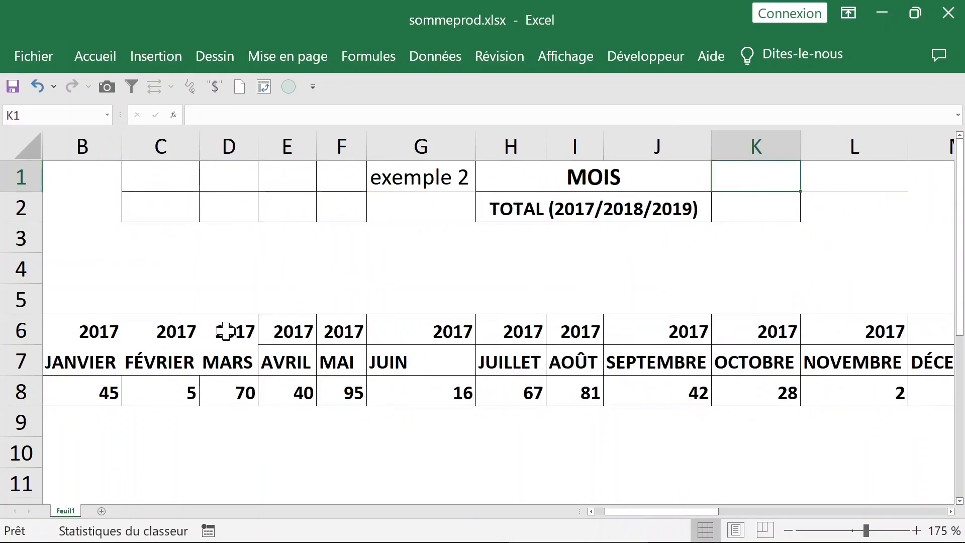
left_click(435, 55)
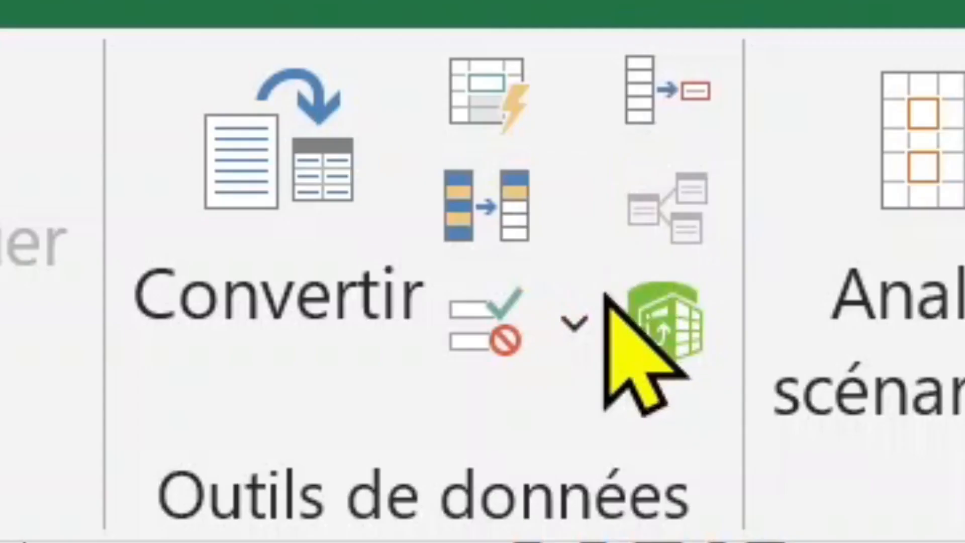
left_click(504, 321)
left_click(446, 210)
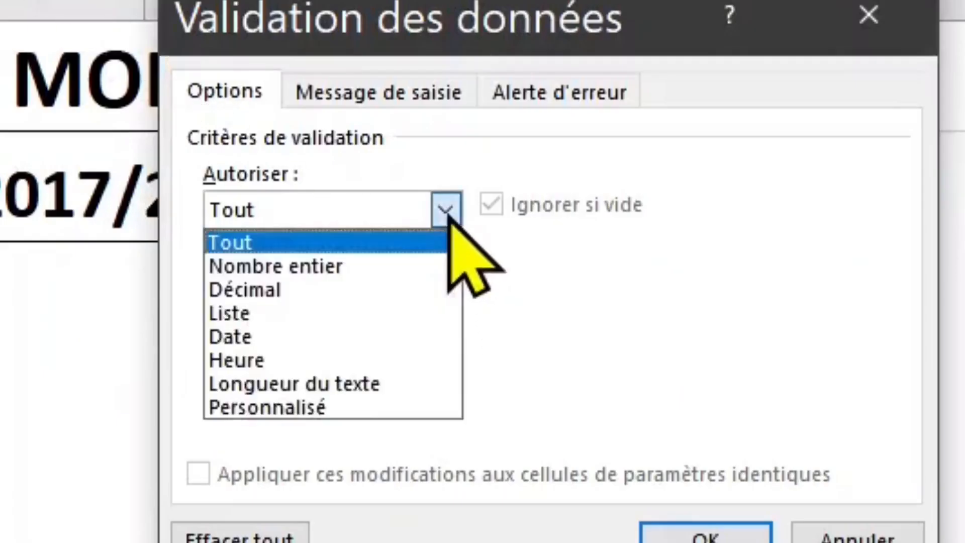
left_click(327, 308)
Set the validation list's source to the months JANVIER to DÉCEMBRE of 2017, =$B$7:$M$7, and apply it
left_click(327, 353)
left_click(226, 360)
key("ctrl+Left")
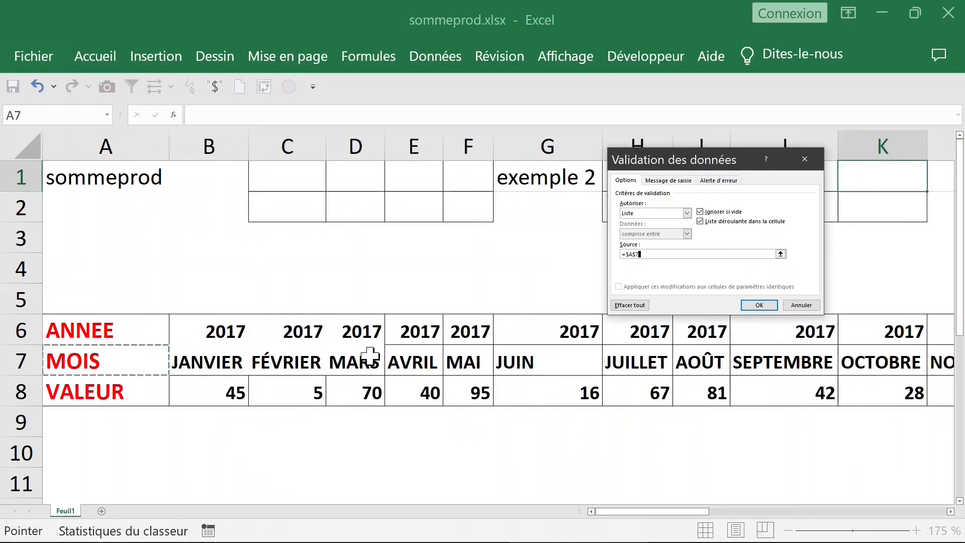
key("Right")
key("shift+Right")
key("shift+Right")
key("shift+Right")
key("shift+Right")
key("shift+Right")
key("shift+Right")
key("shift+Right")
key("shift+Right")
key("shift+Right")
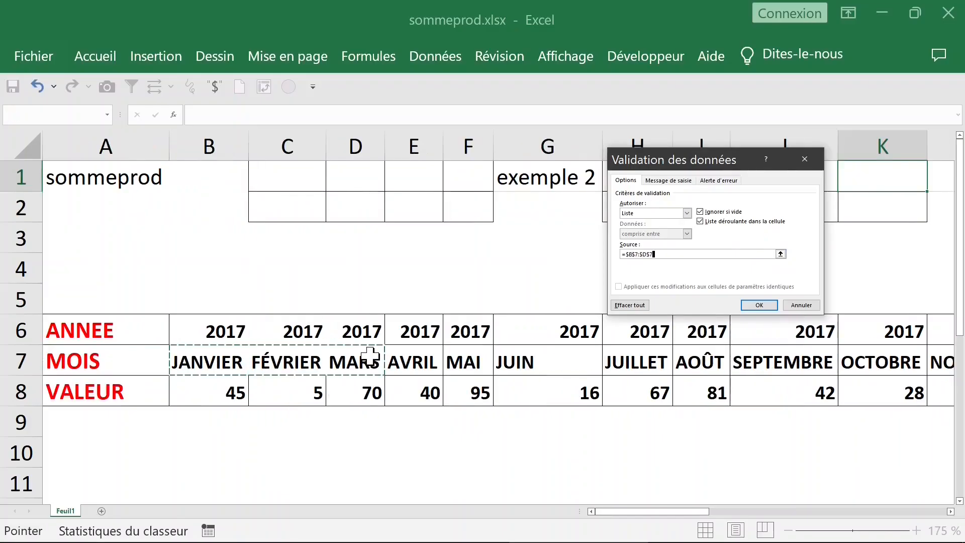
key("shift+Right")
key("shift+Right")
key("shift+Right")
key("shift+Right")
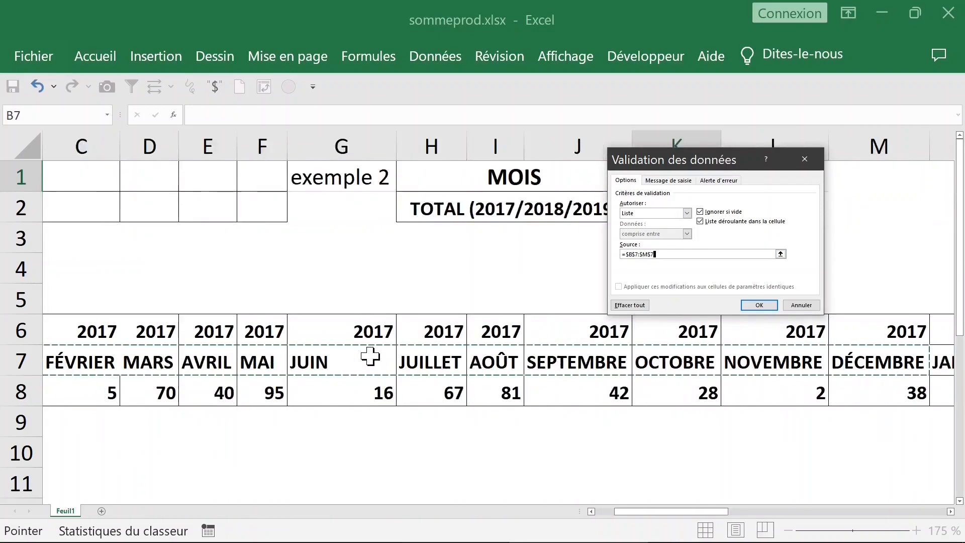
key("shift+Left")
key("shift+Left")
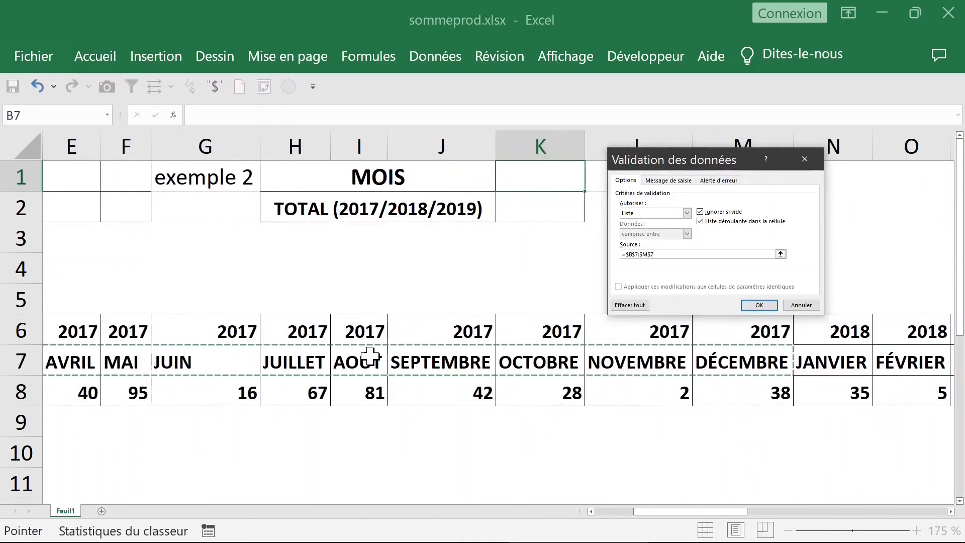
left_click(759, 305)
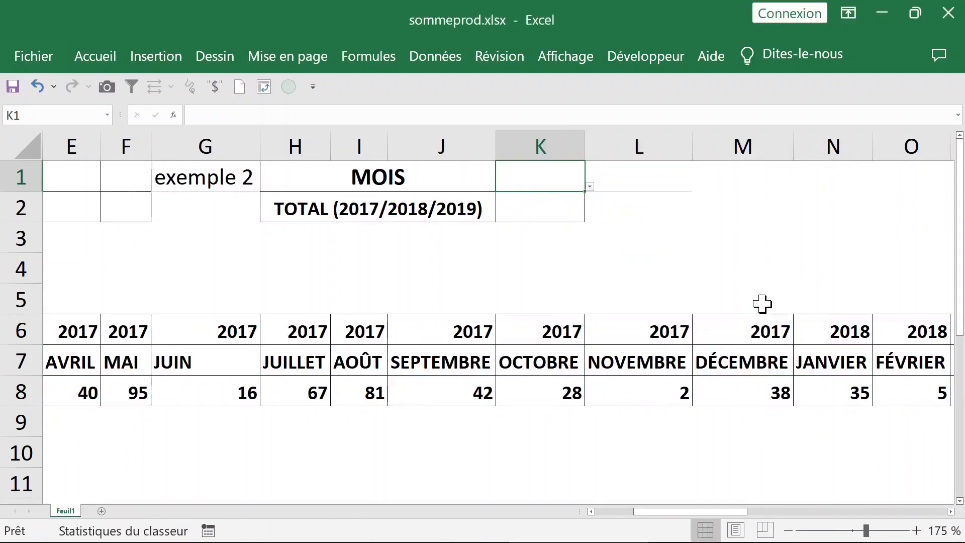
Try the month list in K1 by choosing MAI and SEPTEMBRE, and clear the cell
left_click(616, 232)
left_click(561, 177)
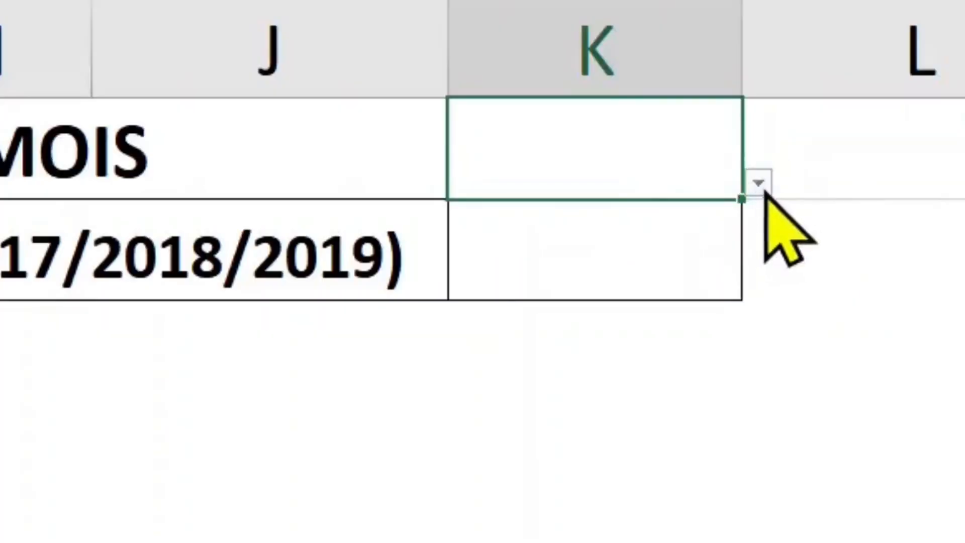
left_click(590, 186)
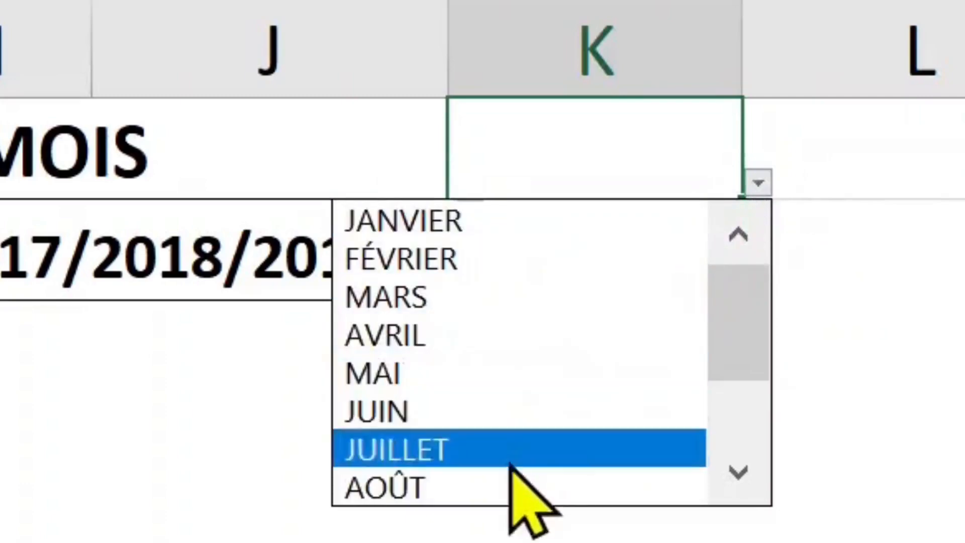
left_click(497, 380)
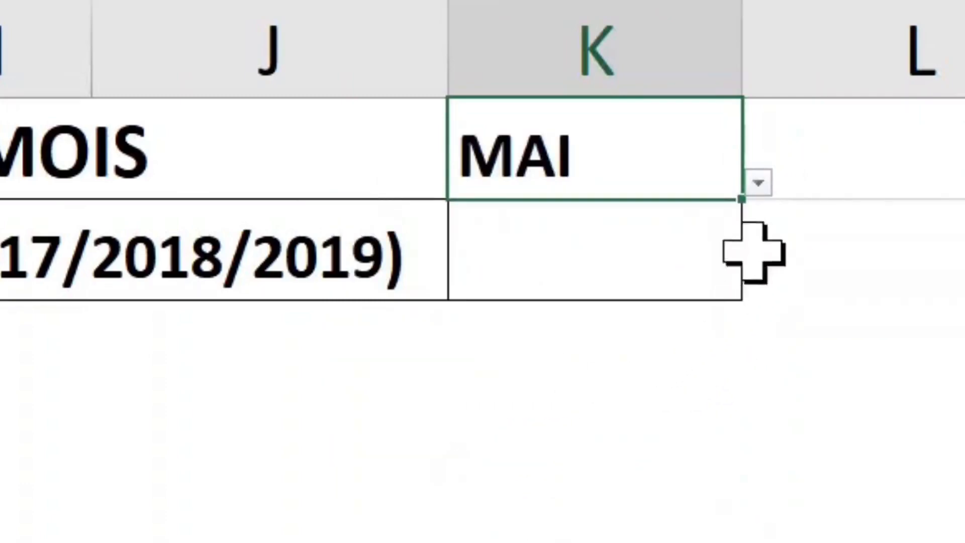
left_click(758, 183)
left_click(492, 369)
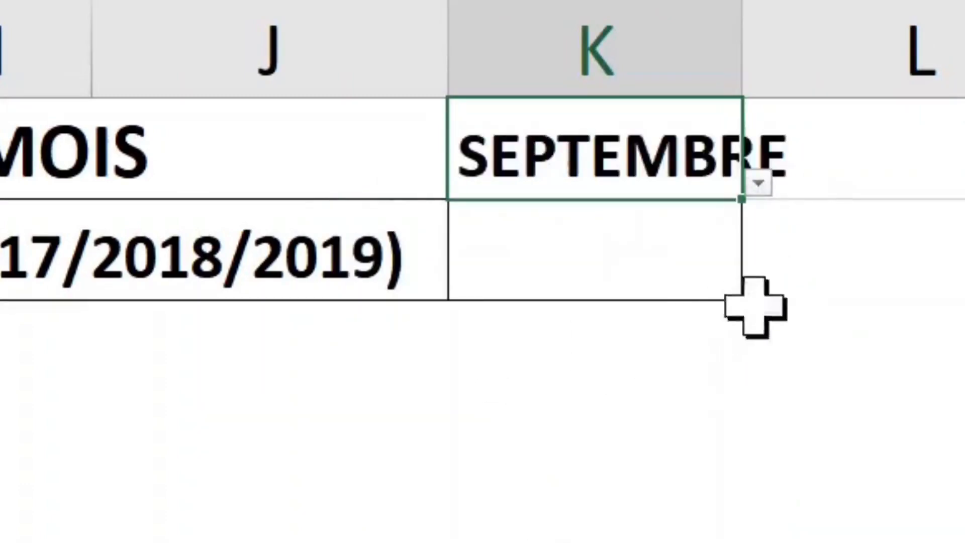
left_click(904, 259)
left_click(671, 176)
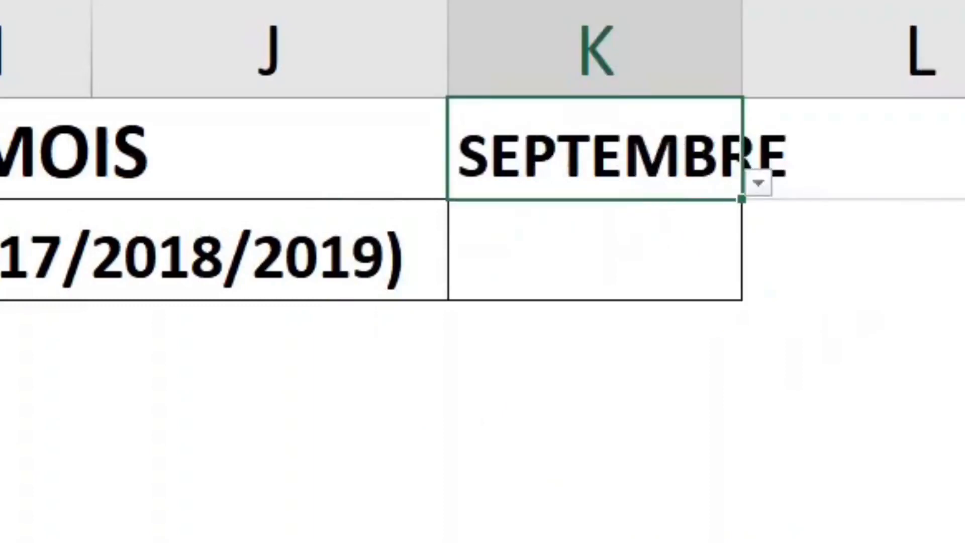
key("Delete")
Begin the month total in K2 with =SOMMEPROD(($B$7:$AK$7=K1)*( to compare the months with the chosen one
left_click(673, 234)
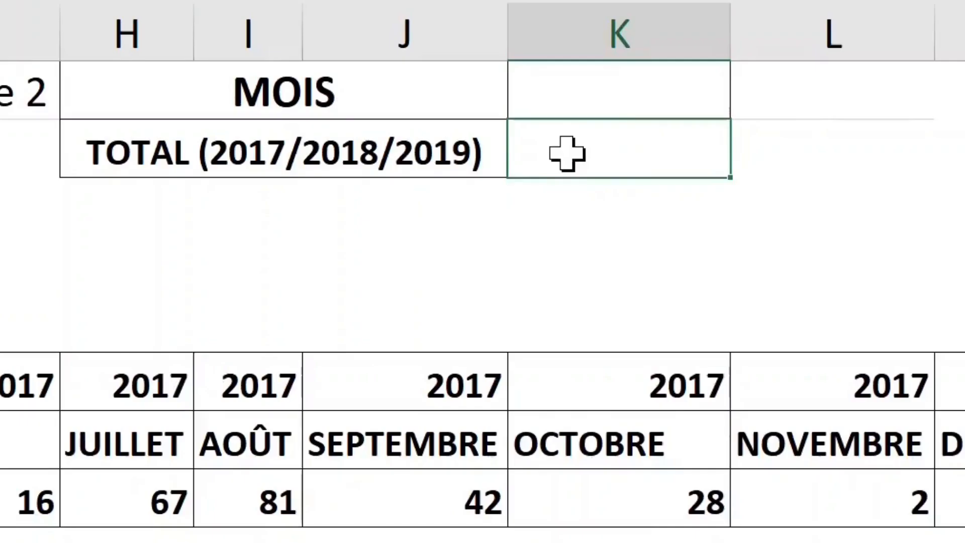
type("=somme")
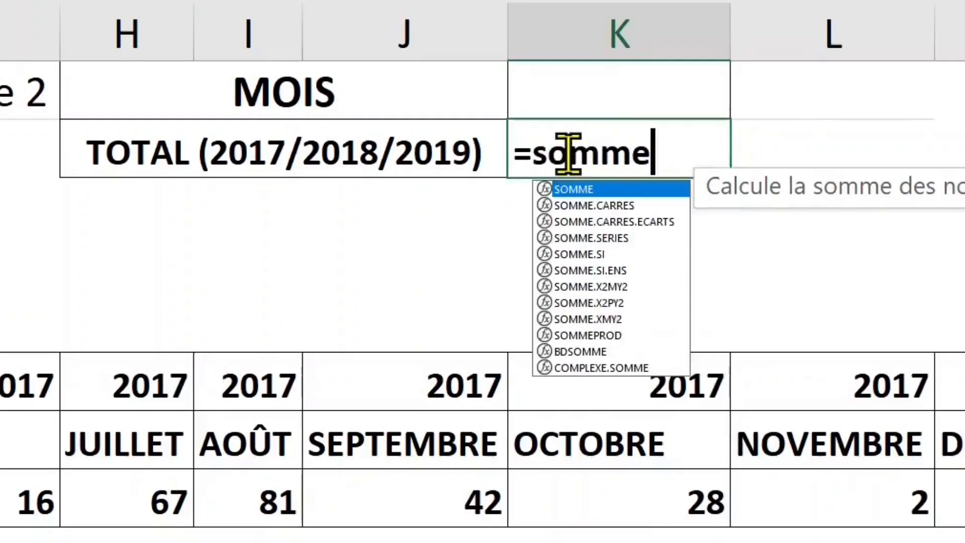
type("prod")
key("Tab")
type("(")
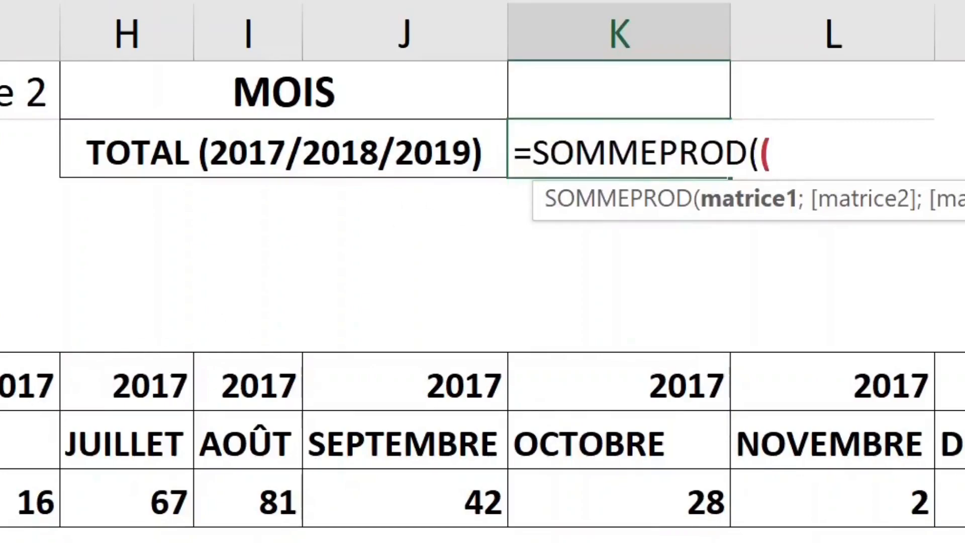
left_click(129, 282)
key("ctrl+shift+Right")
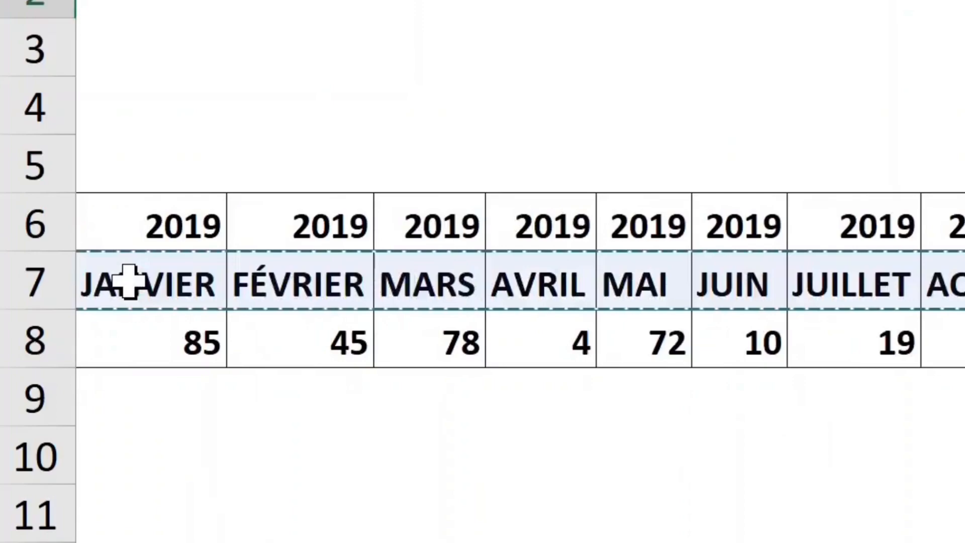
key("F4")
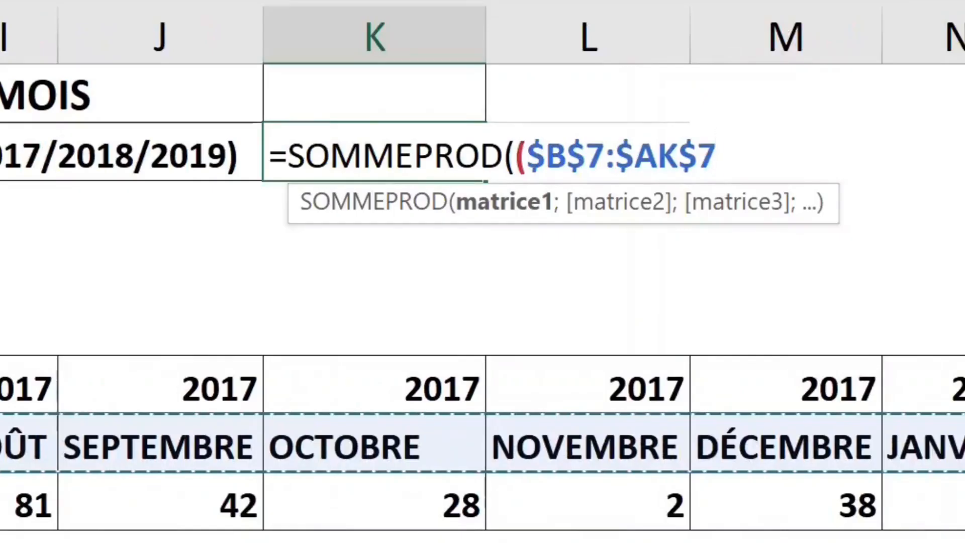
type("=")
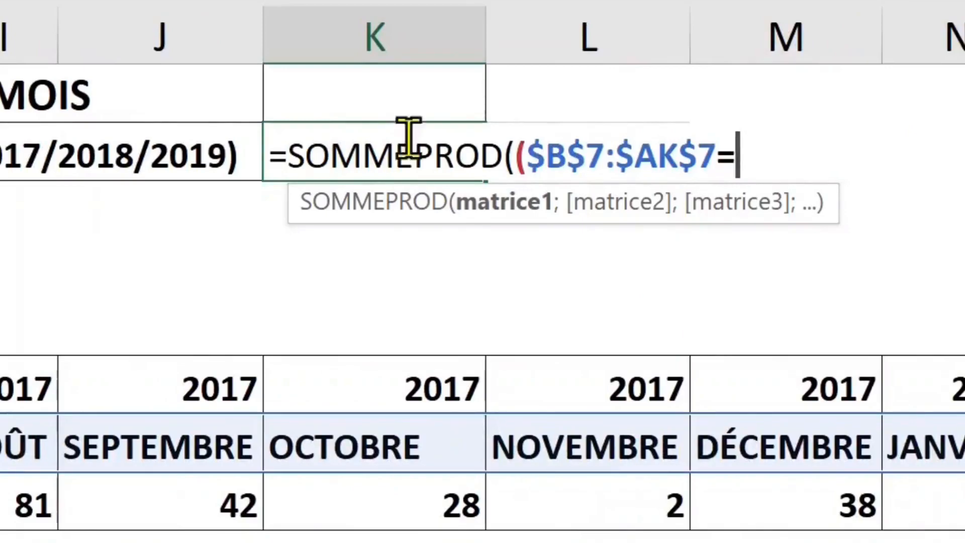
left_click(369, 93)
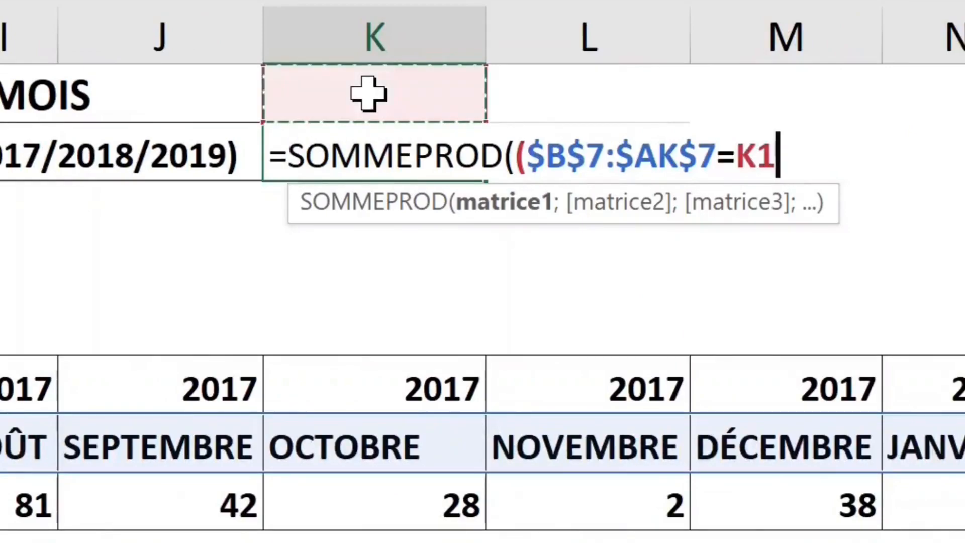
type(")*(")
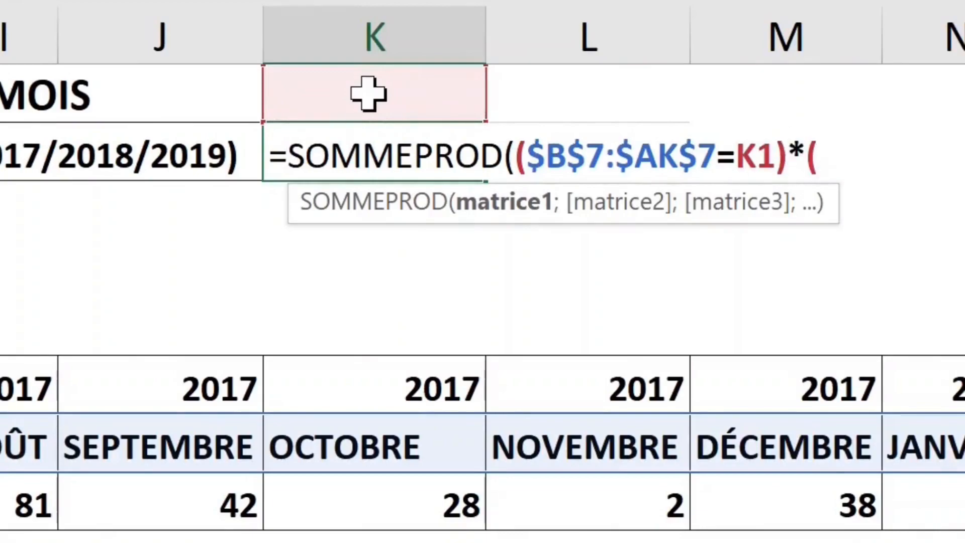
Complete the SOMMEPROD formula in K2 with the value range (B8:AK8) as the multiplied matrix
type("E8")
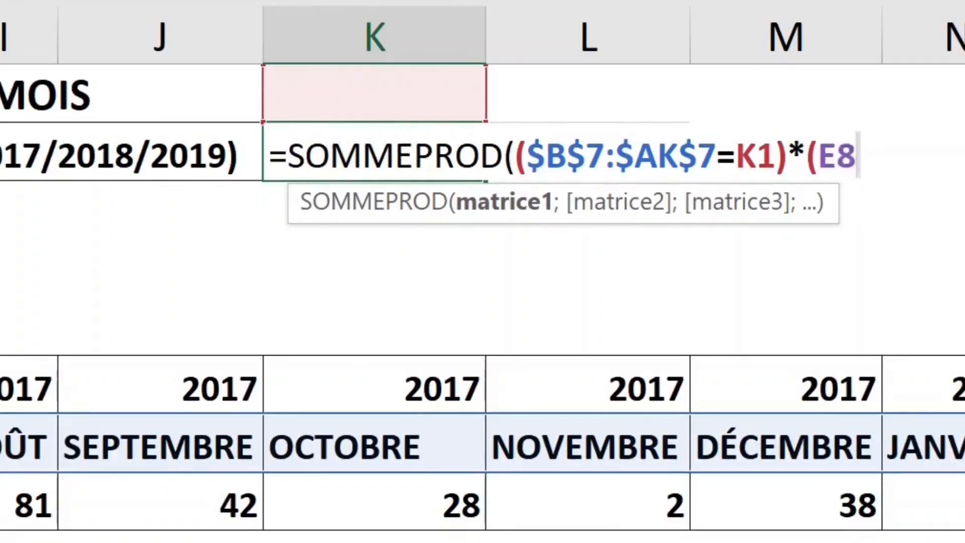
key("ctrl+Left")
left_click(460, 332)
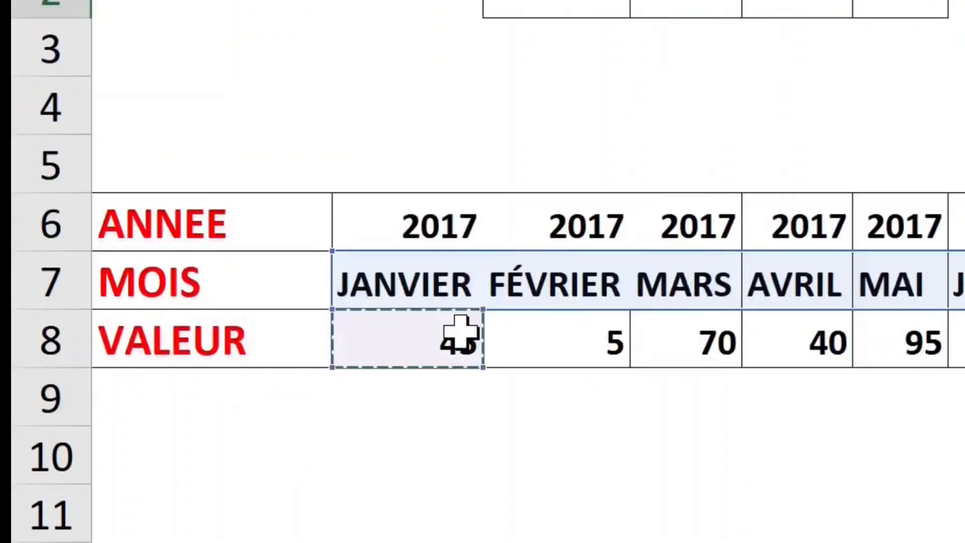
key("ctrl+shift+Right")
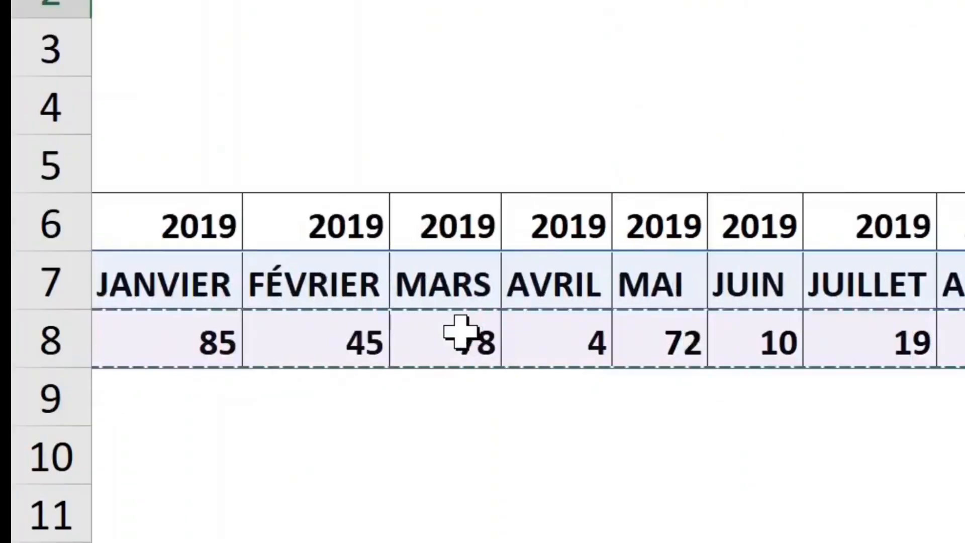
type("))")
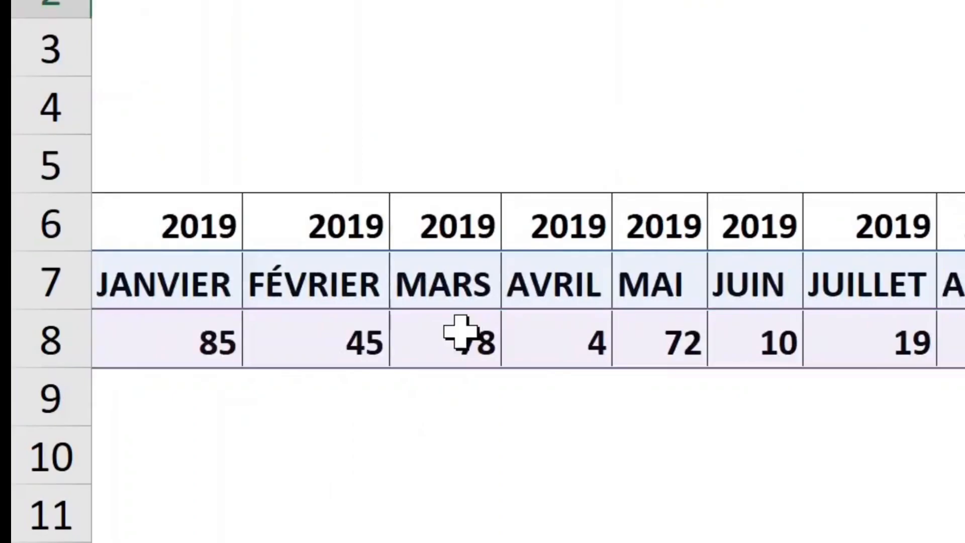
key("Return")
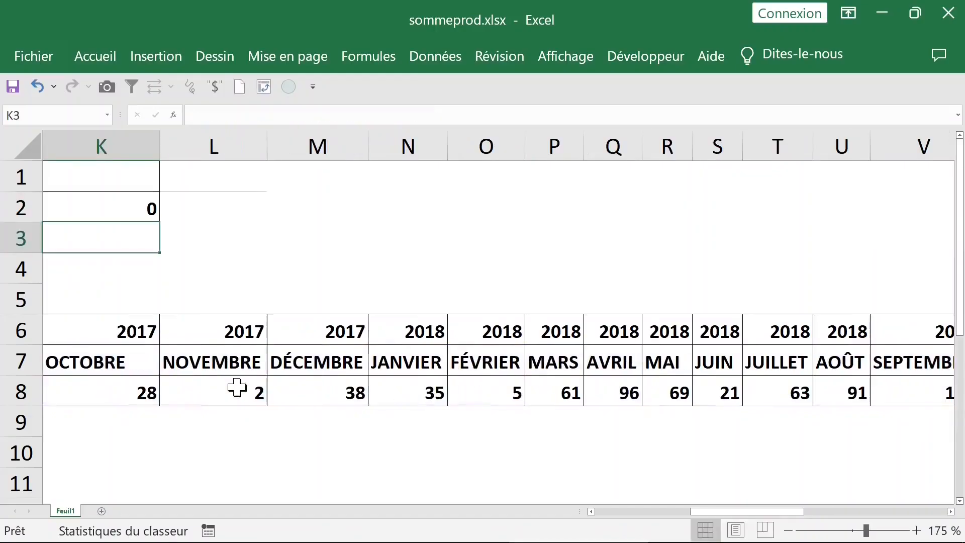
Check the K2 total by choosing FÉVRIER, MARS and finally JUILLET from the month list in K1
key("Left")
key("Left")
key("Left")
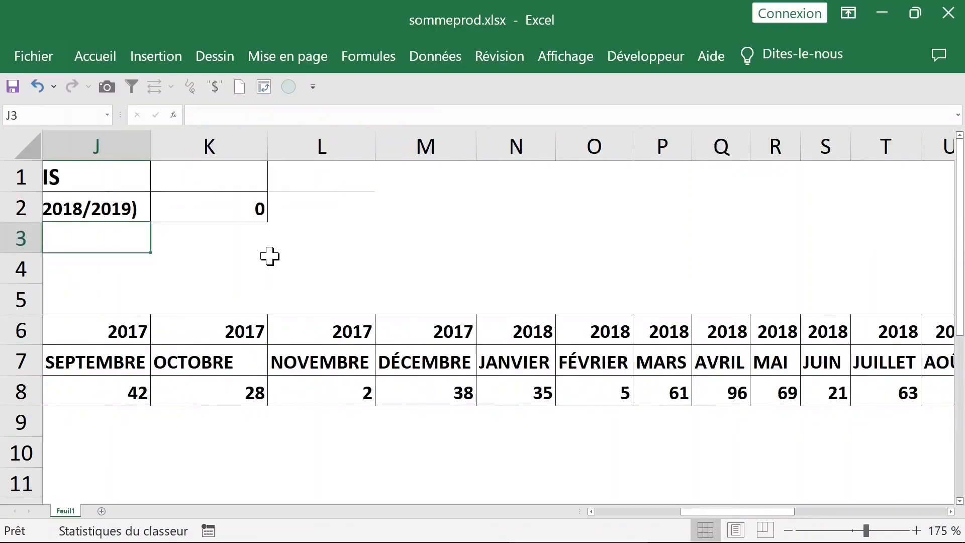
key("Up")
key("Right")
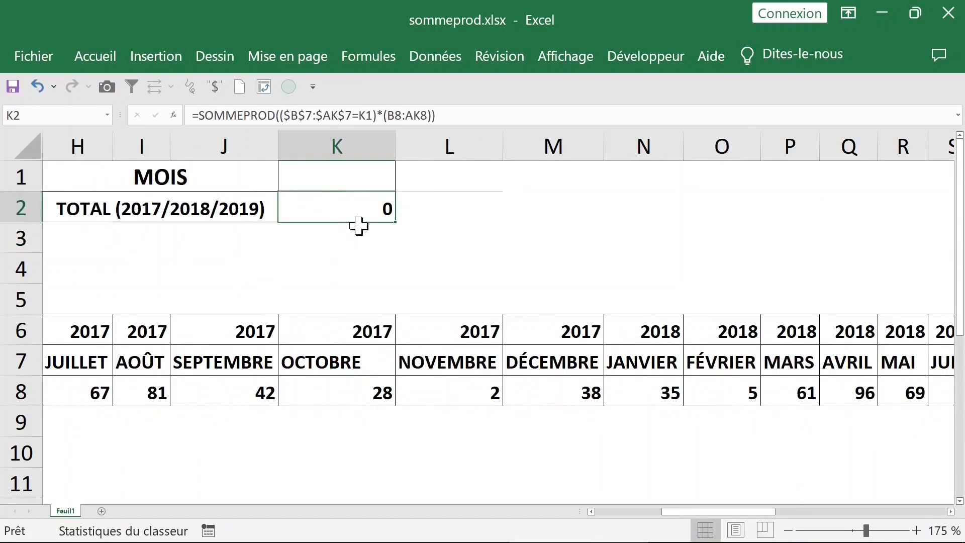
left_click(367, 175)
left_click(400, 186)
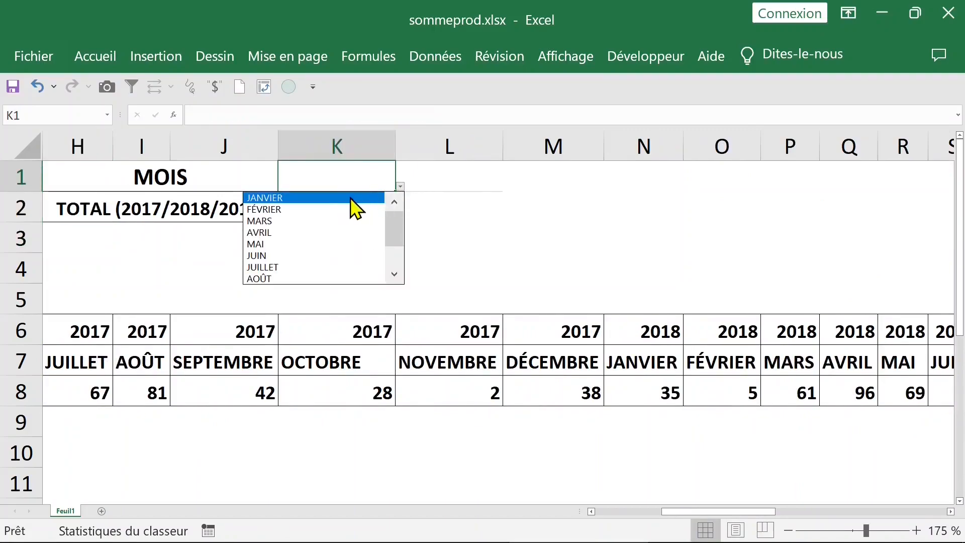
left_click(319, 209)
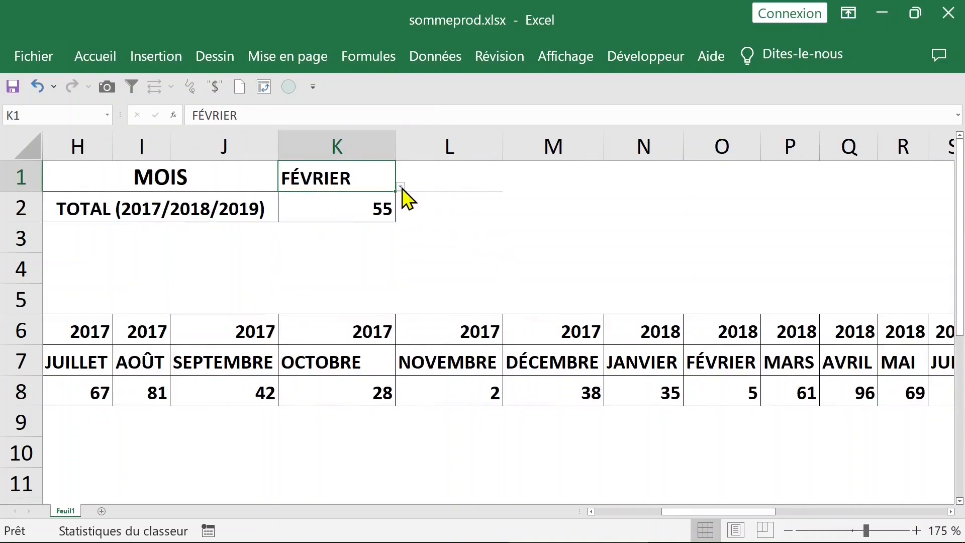
left_click(401, 187)
left_click(332, 210)
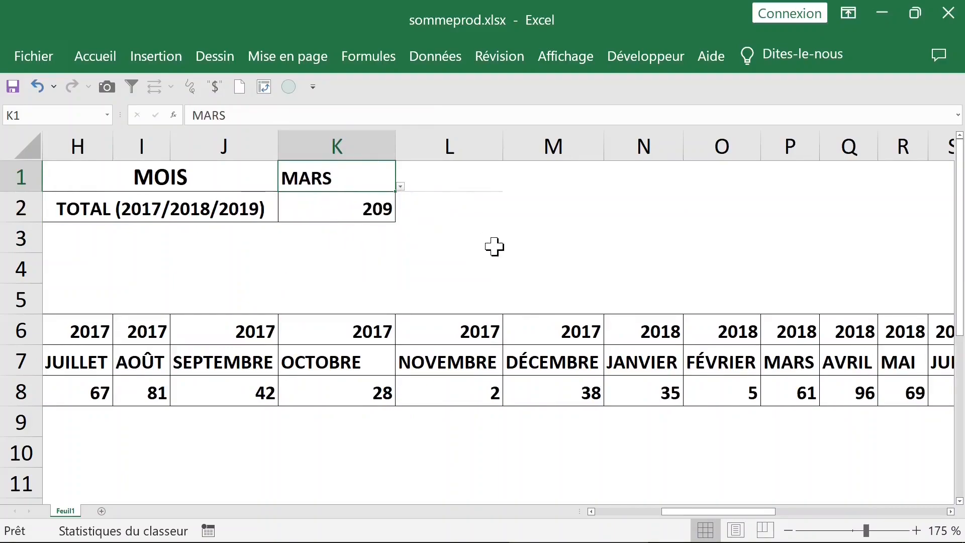
left_click(400, 187)
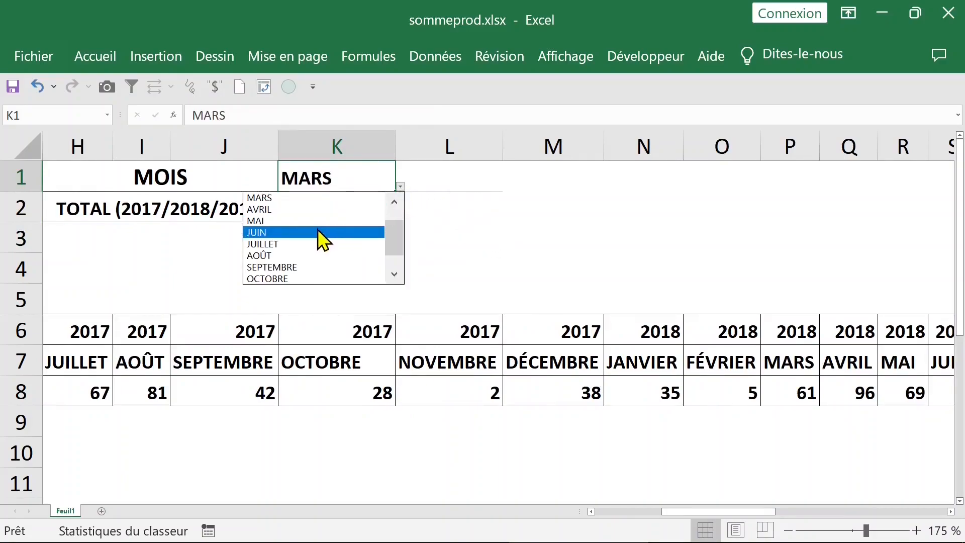
left_click(313, 244)
Shade the whole formula text area A3:F3 yellow
left_click(254, 339)
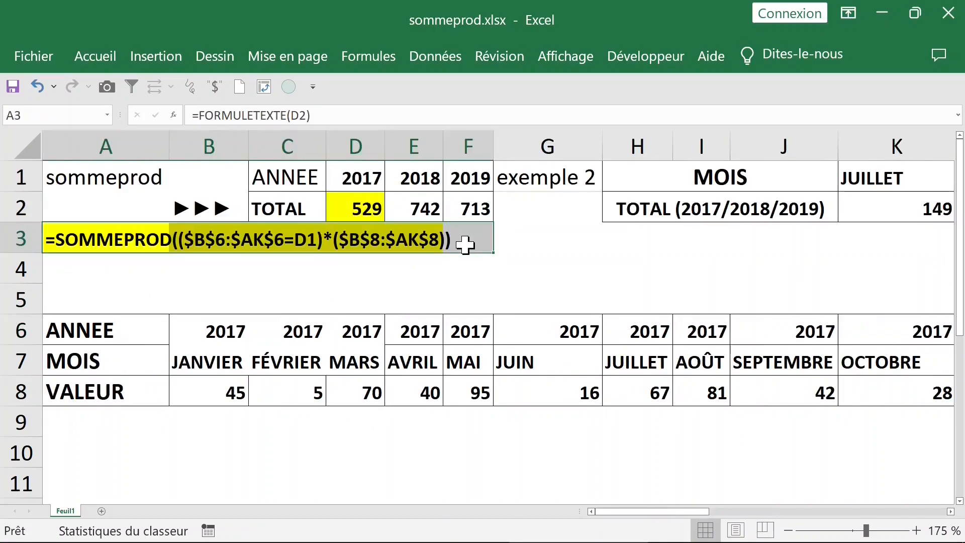
left_click(420, 272)
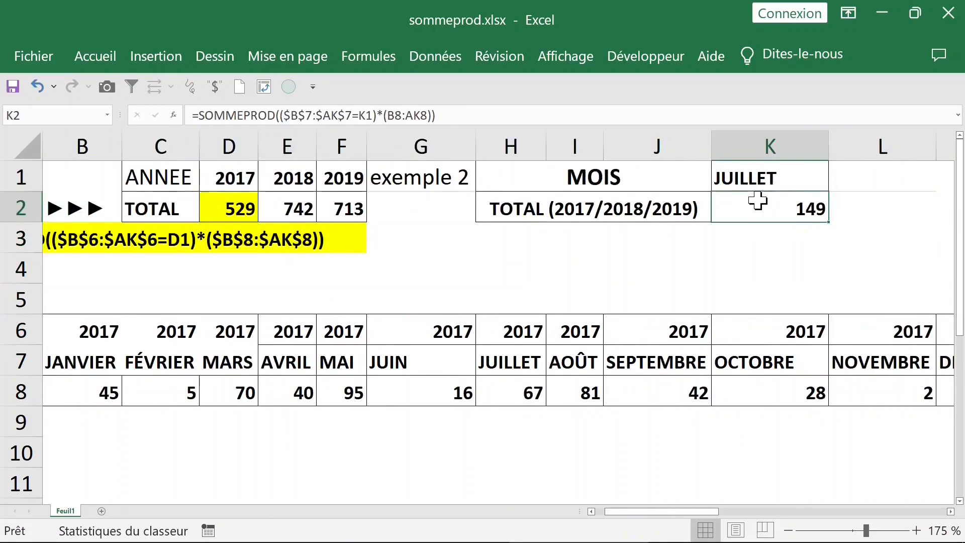